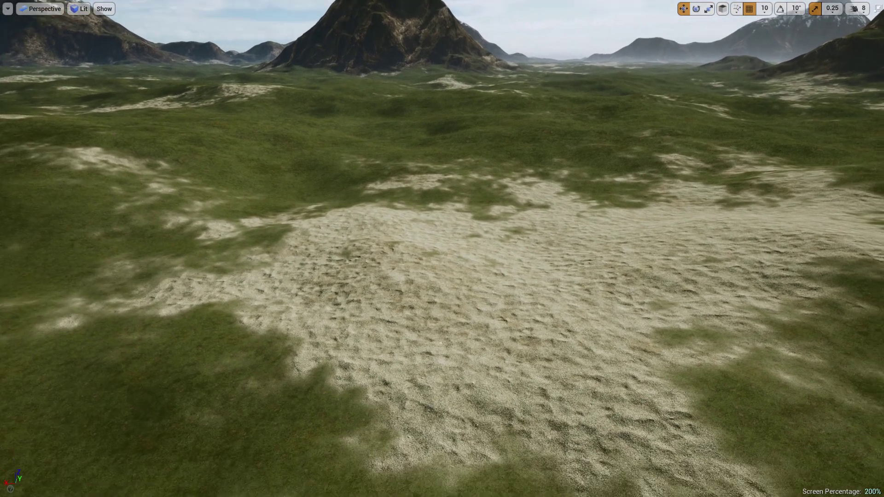
{"action": "right_click_drag", "start_coordinate": [515, 219], "coordinate": [523, 200]}
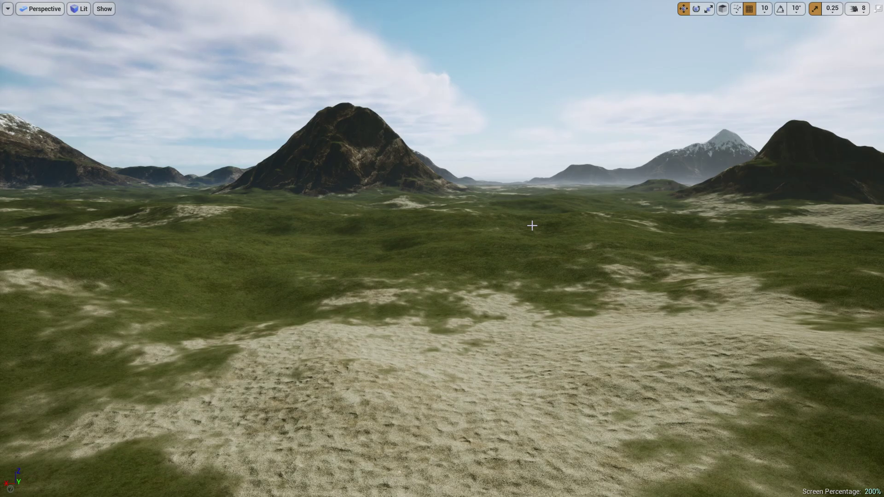
{"action": "right_click_drag", "start_coordinate": [532, 226], "coordinate": [566, 245]}
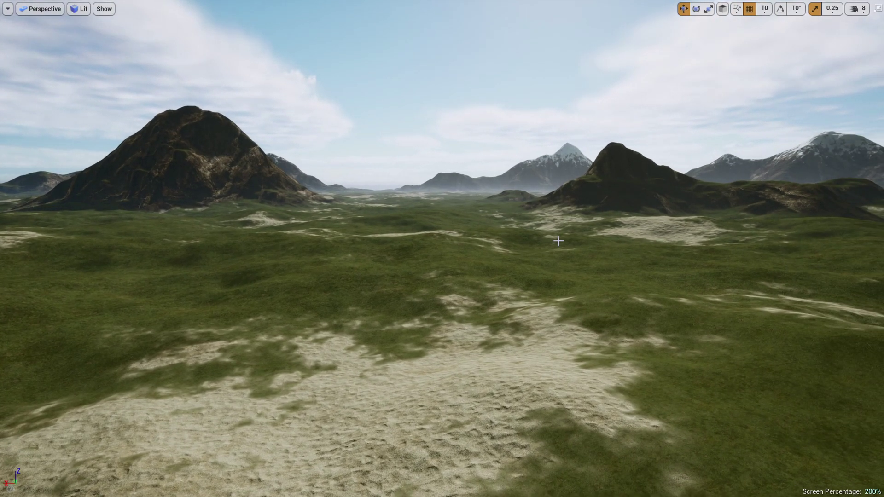
{"action": "right_click_drag", "start_coordinate": [559, 241], "coordinate": [618, 305]}
{"action": "key", "text": "a"}
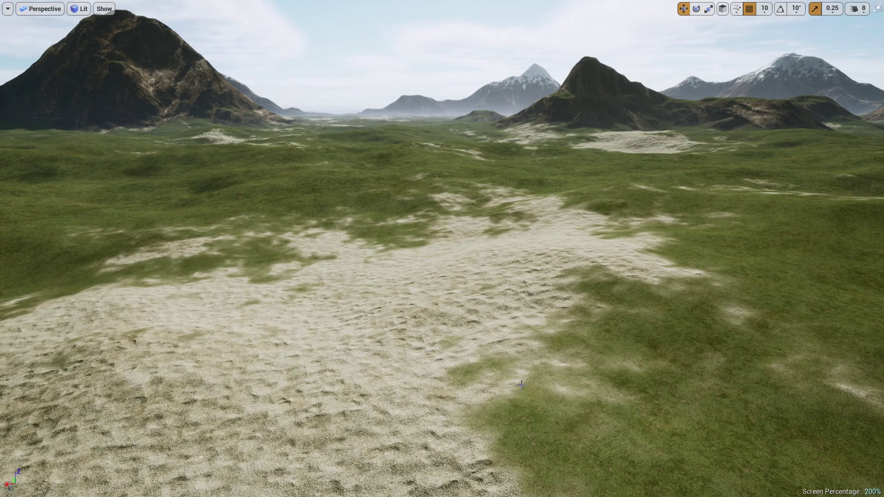
{"action": "right_click_drag", "start_coordinate": [521, 385], "coordinate": [466, 386]}
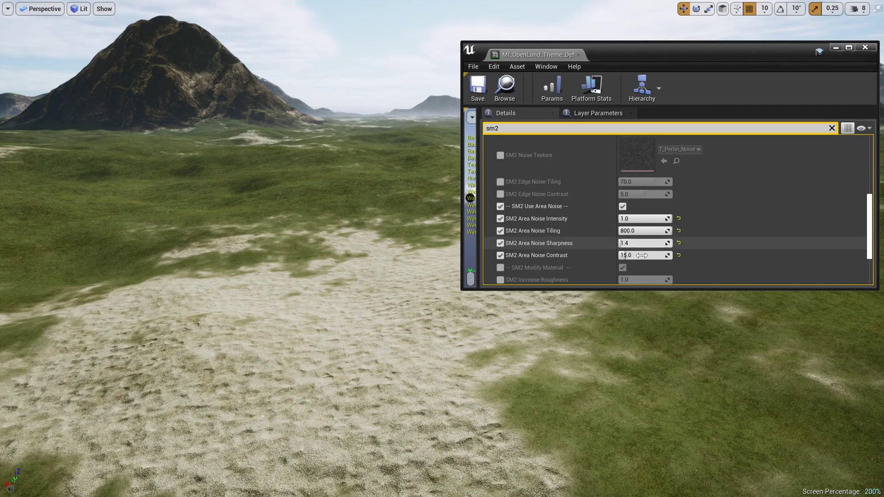
- Try an SM2 Area Noise Sharpness of 1.8, and set it to 1.2 instead
{"action": "left_click_drag", "start_coordinate": [645, 243], "coordinate": [642, 247]}
{"action": "left_click", "coordinate": [641, 244]}
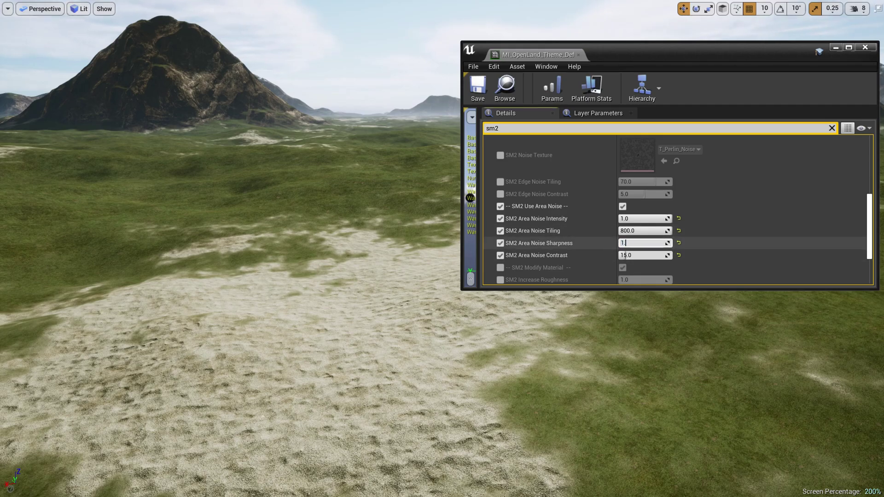
{"action": "type", "text": "1.8"}
{"action": "key", "text": "Return"}
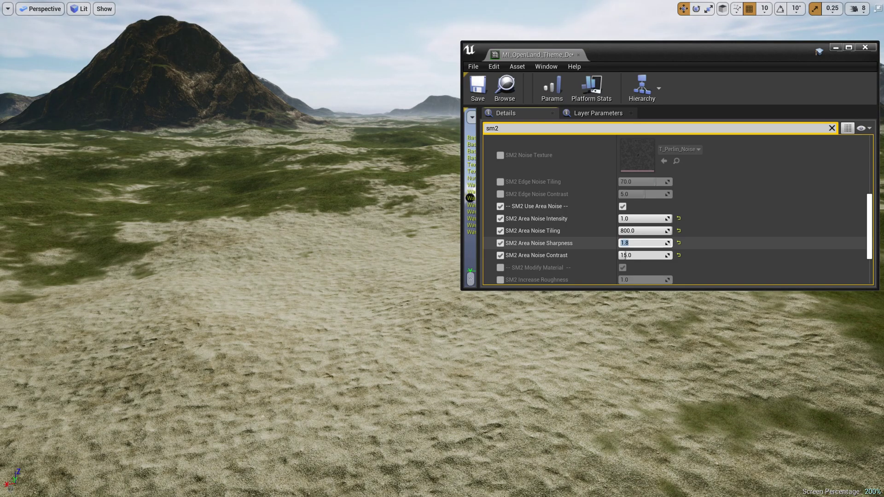
{"action": "type", "text": "1.2"}
{"action": "key", "text": "Return"}
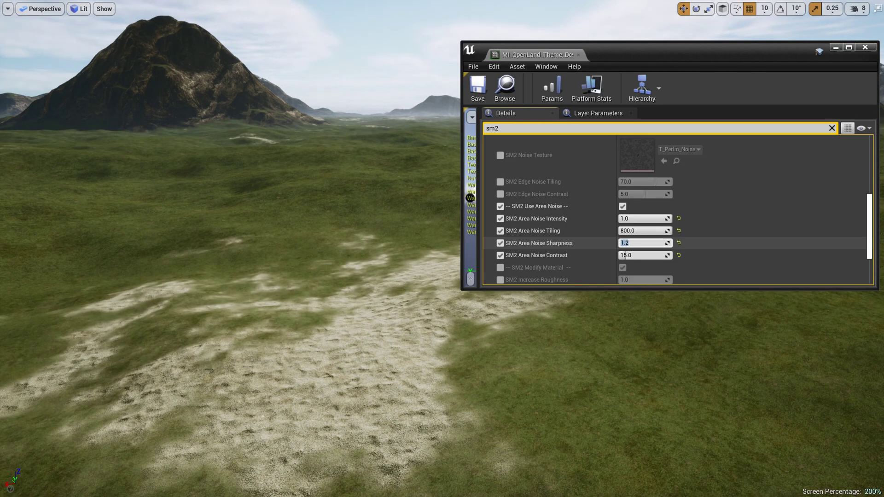
- Try an SM2 Area Noise Contrast of 1000, and reset that parameter to its default
{"action": "left_click", "coordinate": [624, 255]}
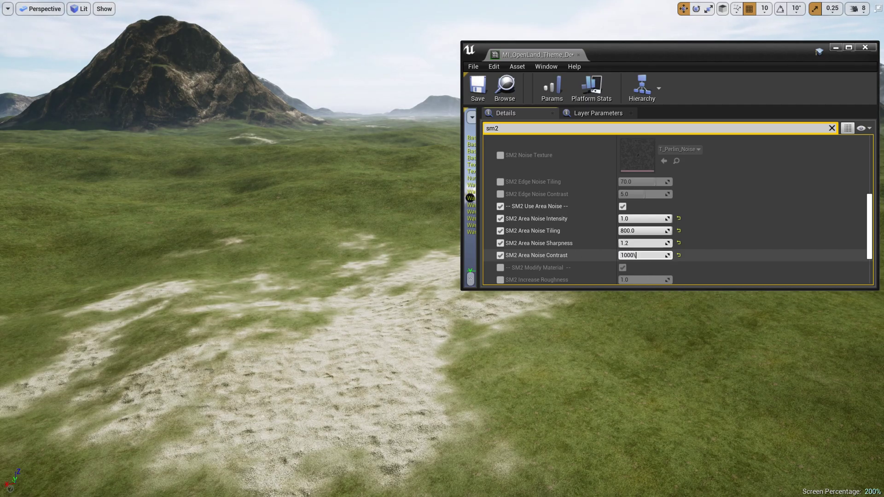
{"action": "type", "text": "1000"}
{"action": "key", "text": "Return"}
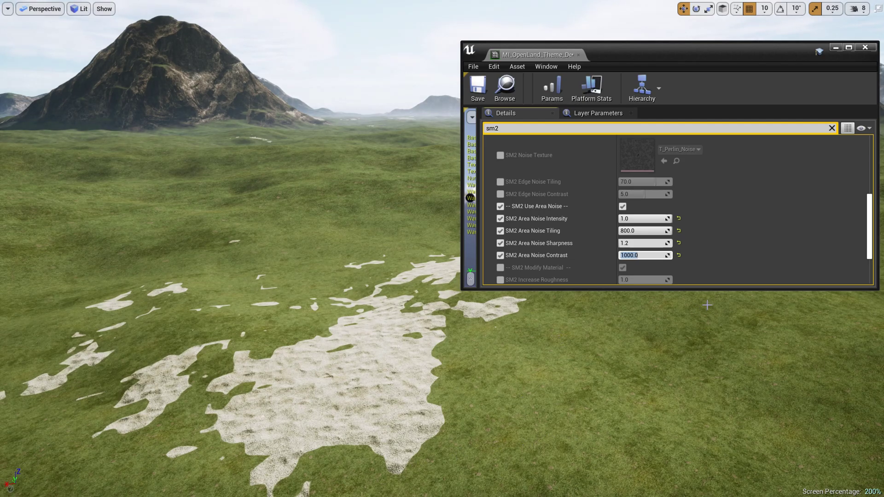
{"action": "left_click", "coordinate": [679, 256]}
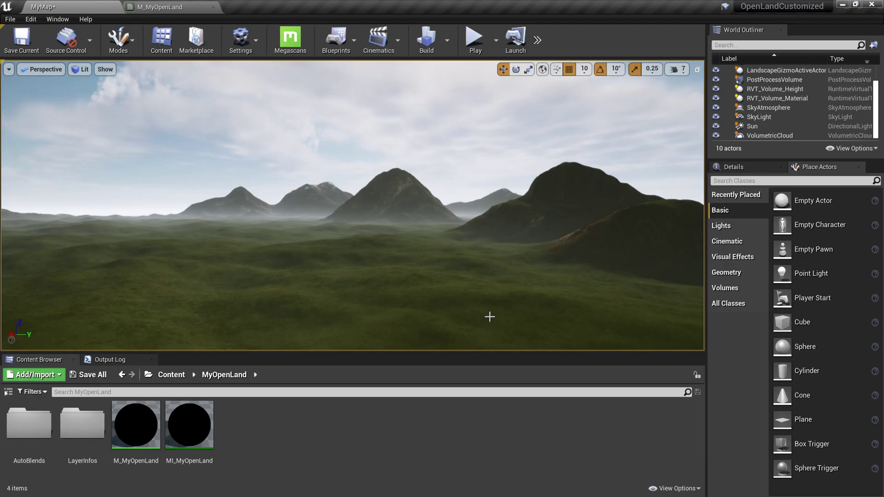
- Open the M_MyOpenLand material and look over its node graph
{"action": "double_click", "coordinate": [139, 474]}
{"action": "scroll", "coordinate": [396, 283], "scroll_direction": "down", "scroll_amount": 4}
{"action": "right_click_drag", "start_coordinate": [341, 289], "coordinate": [541, 279]}
{"action": "scroll", "coordinate": [497, 357], "scroll_direction": "up", "scroll_amount": 3}
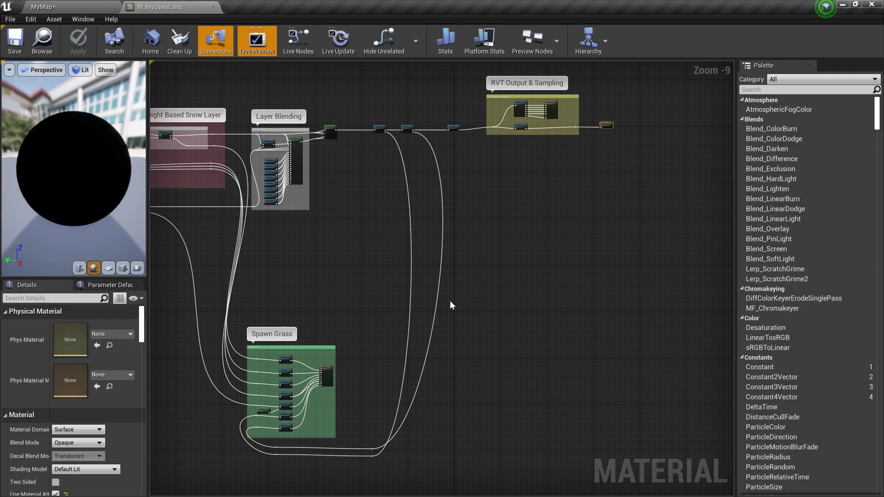
{"action": "scroll", "coordinate": [449, 300], "scroll_direction": "down", "scroll_amount": 2}
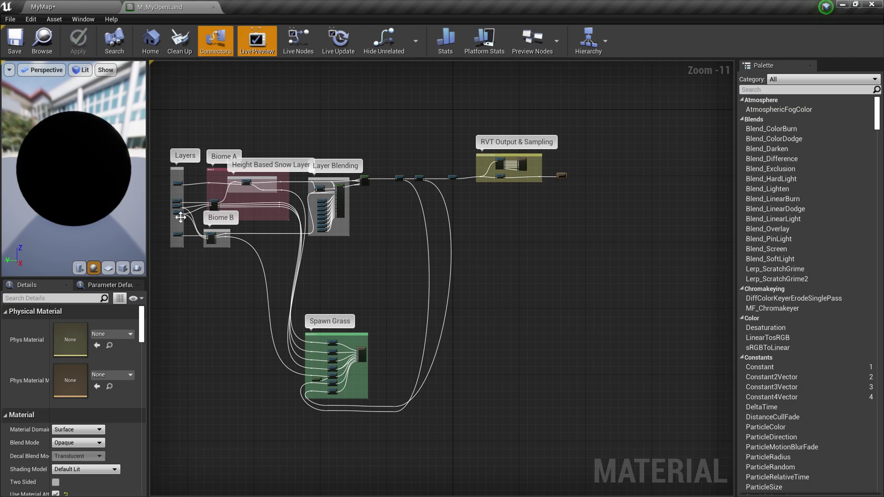
- Open the MyMap landscape's material instance MI_MyOpenLand in a separate window and filter its parameters by "sm2"
{"action": "left_click", "coordinate": [74, 7]}
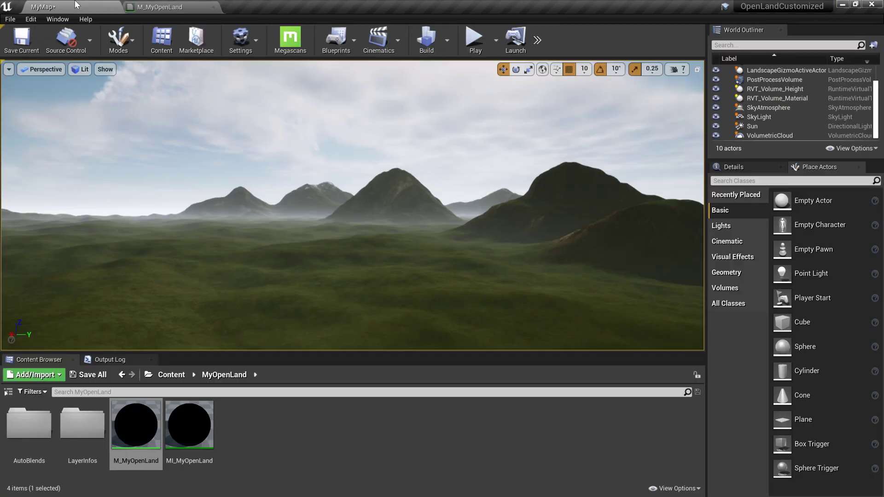
{"action": "left_click", "coordinate": [737, 167]}
{"action": "scroll", "coordinate": [760, 120], "scroll_direction": "up", "scroll_amount": 2}
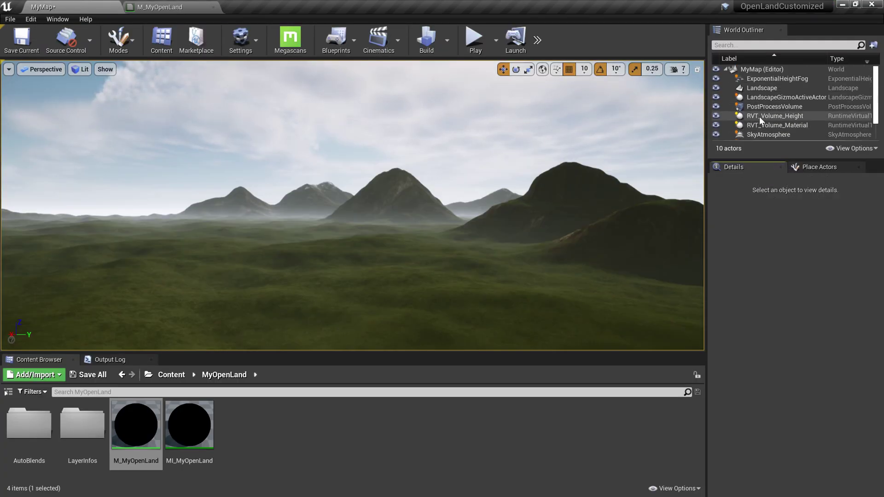
{"action": "left_click", "coordinate": [762, 88]}
{"action": "double_click", "coordinate": [788, 480]}
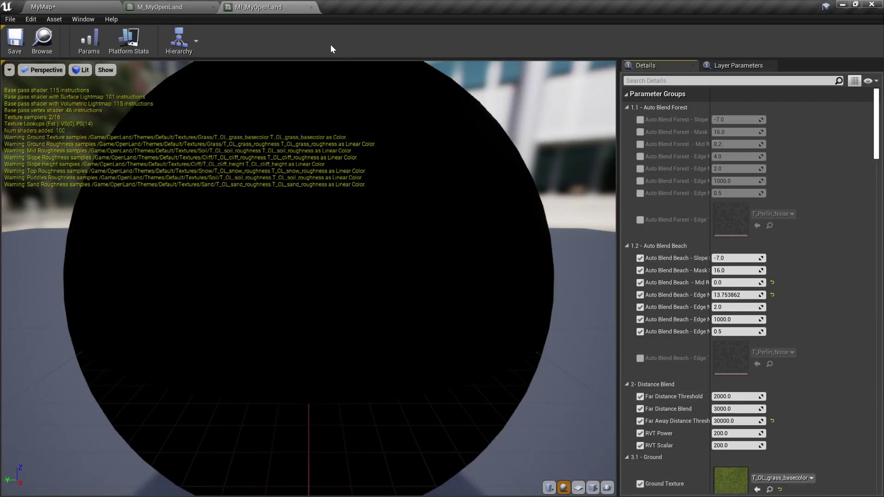
{"action": "left_click_drag", "start_coordinate": [286, 4], "coordinate": [352, 93]}
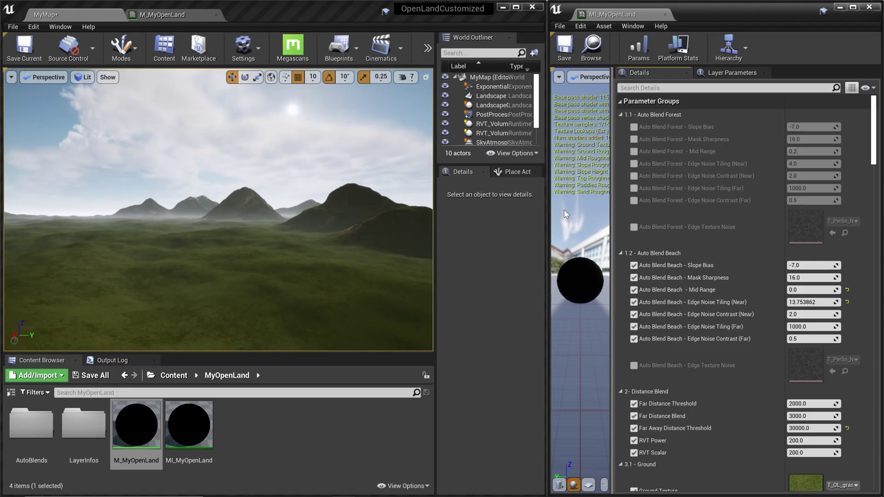
{"action": "type", "text": "sm2"}
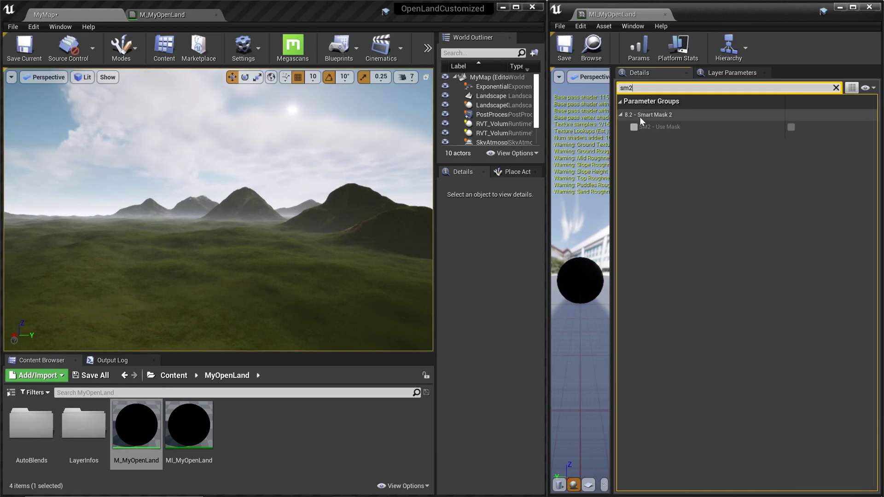
- Examine the M_MyOpenLand material graph to find the MF_OL_SM2 function node and its connections
{"action": "left_click", "coordinate": [159, 15]}
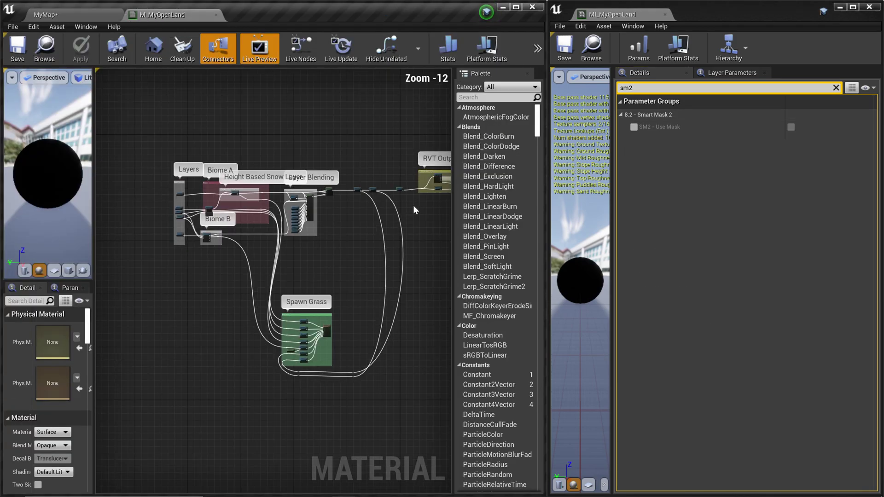
{"action": "right_click_drag", "start_coordinate": [413, 210], "coordinate": [254, 206]}
{"action": "scroll", "coordinate": [329, 202], "scroll_direction": "up", "scroll_amount": 10}
{"action": "right_click_drag", "start_coordinate": [180, 189], "coordinate": [447, 293]}
{"action": "scroll", "coordinate": [207, 194], "scroll_direction": "up", "scroll_amount": 2}
{"action": "scroll", "coordinate": [382, 269], "scroll_direction": "down", "scroll_amount": 3}
{"action": "right_click_drag", "start_coordinate": [233, 259], "coordinate": [446, 229]}
{"action": "scroll", "coordinate": [309, 221], "scroll_direction": "up", "scroll_amount": 1}
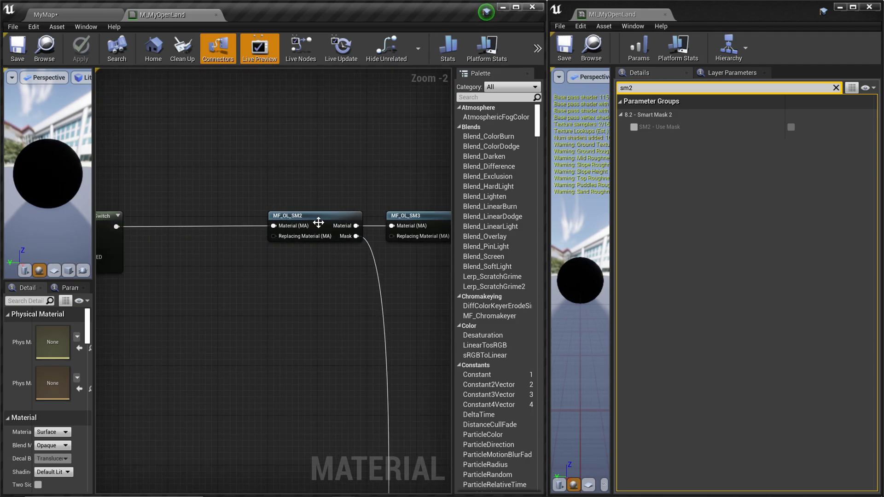
- Return to the MyMap level and enable SM2 - Use Mask in the MI_MyOpenLand material instance
{"action": "left_click", "coordinate": [86, 21]}
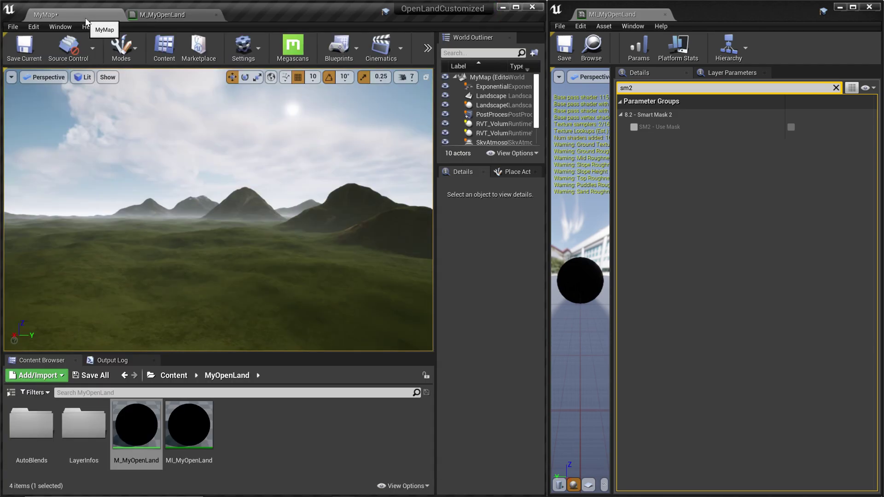
{"action": "right_click_drag", "start_coordinate": [181, 292], "coordinate": [257, 282]}
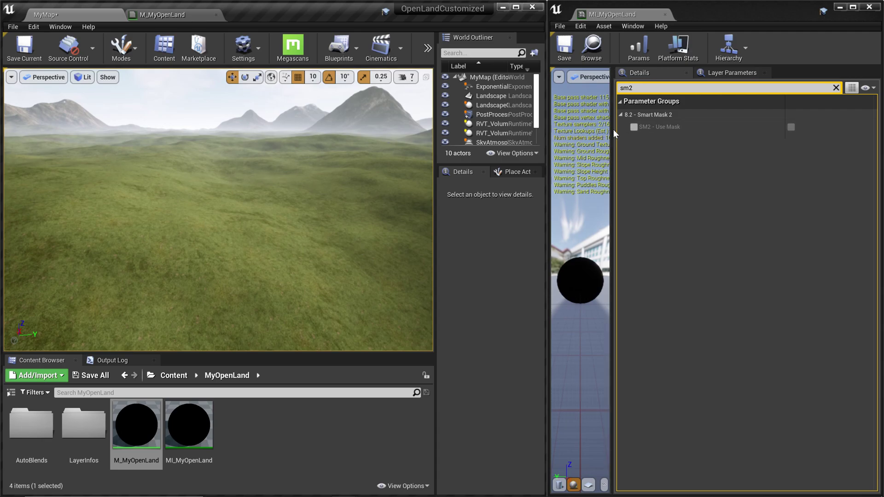
{"action": "left_click", "coordinate": [634, 126]}
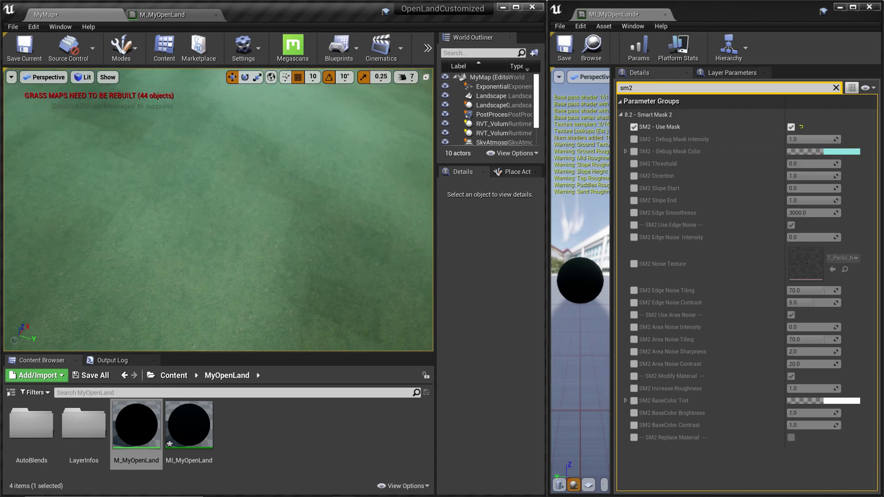
- Enable the SM2 Threshold parameter and set it to 1000
{"action": "right_click_drag", "start_coordinate": [285, 193], "coordinate": [192, 185]}
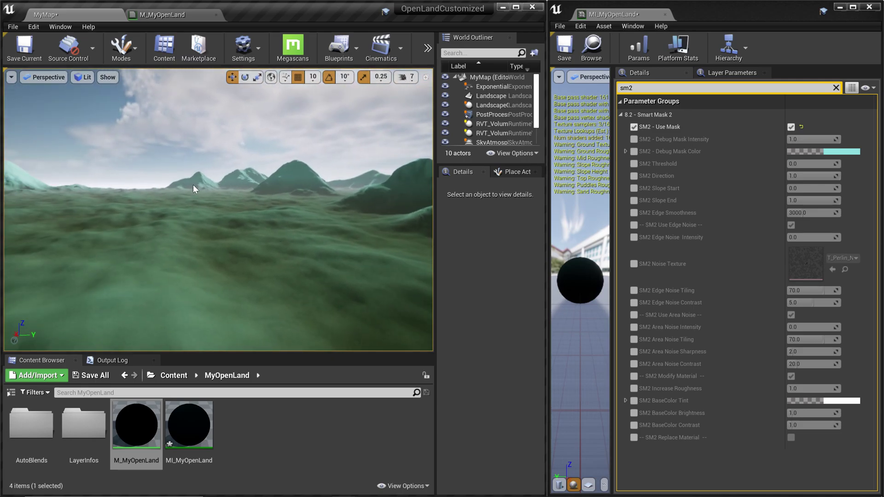
{"action": "left_click", "coordinate": [633, 164]}
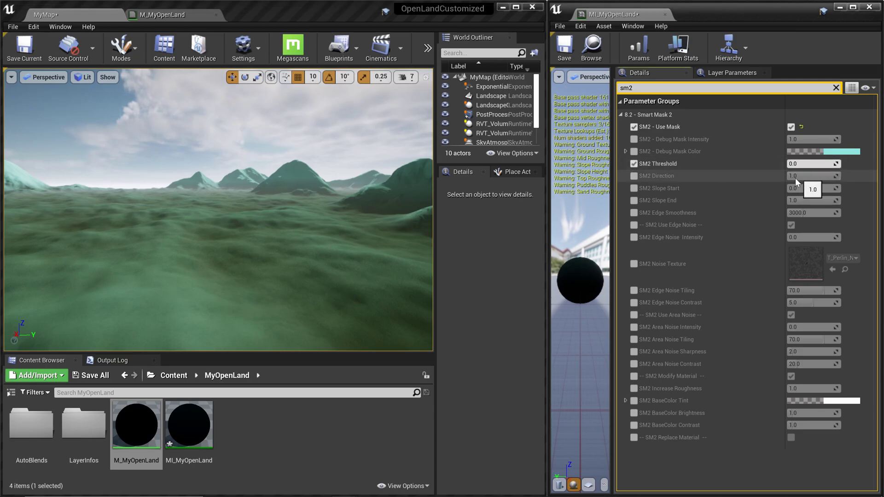
{"action": "left_click", "coordinate": [810, 163]}
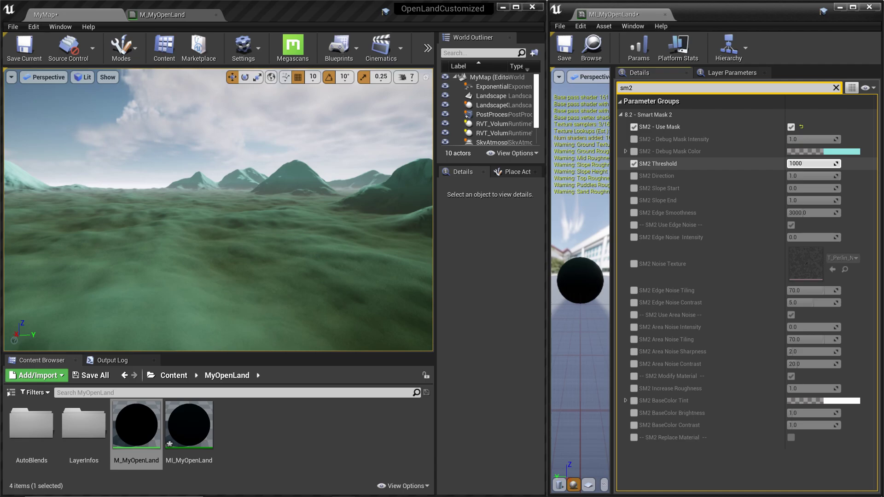
{"action": "key", "text": "Return"}
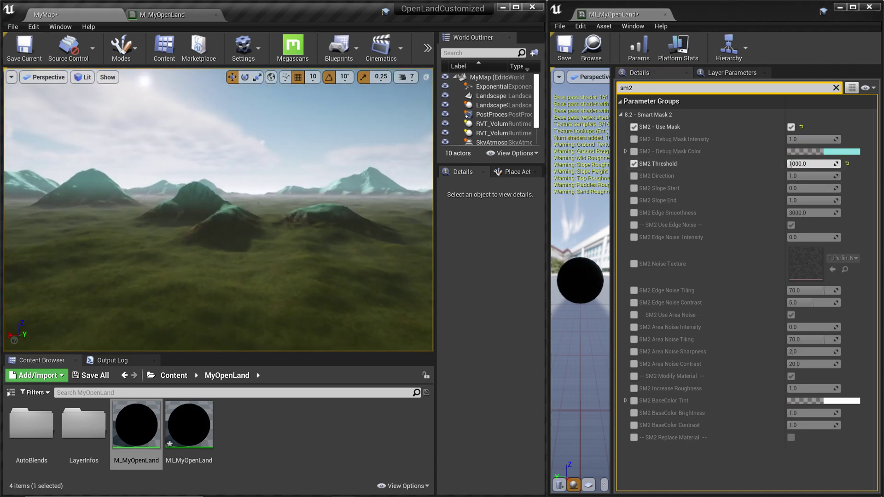
- Enable the SM2 Direction parameter and set it to -1
{"action": "right_click_drag", "start_coordinate": [181, 256], "coordinate": [187, 270]}
{"action": "left_click", "coordinate": [635, 175]}
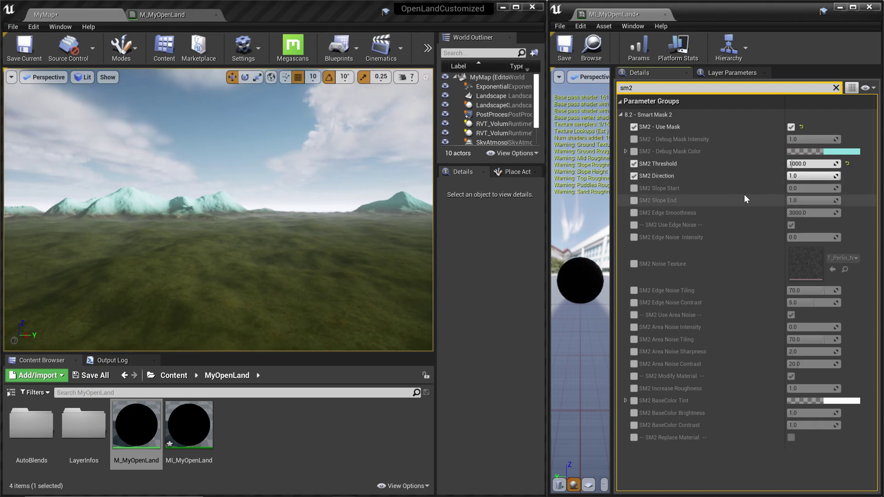
{"action": "left_click", "coordinate": [799, 178]}
{"action": "type", "text": "-1"}
{"action": "key", "text": "Return"}
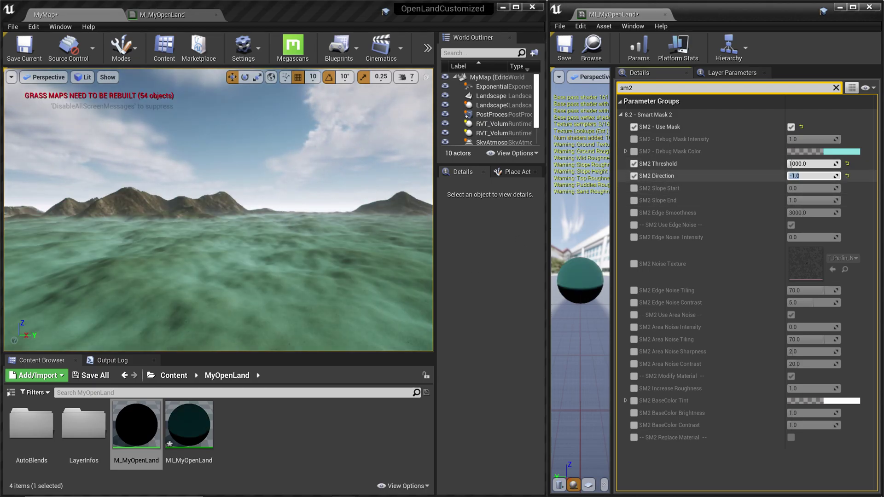
- Enable the SM2 Area Noise Intensity parameter and set it to 1
{"action": "right_click_drag", "start_coordinate": [258, 207], "coordinate": [292, 257]}
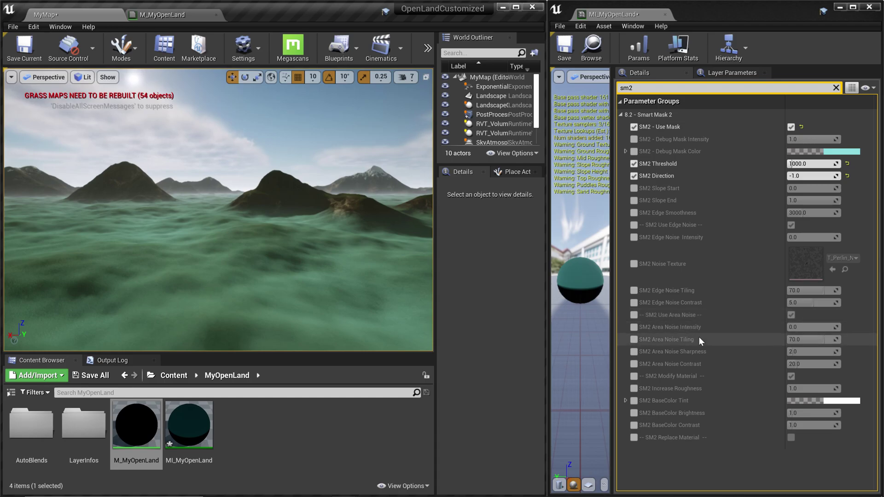
{"action": "left_click", "coordinate": [634, 327]}
{"action": "left_click", "coordinate": [811, 327]}
{"action": "type", "text": "1"}
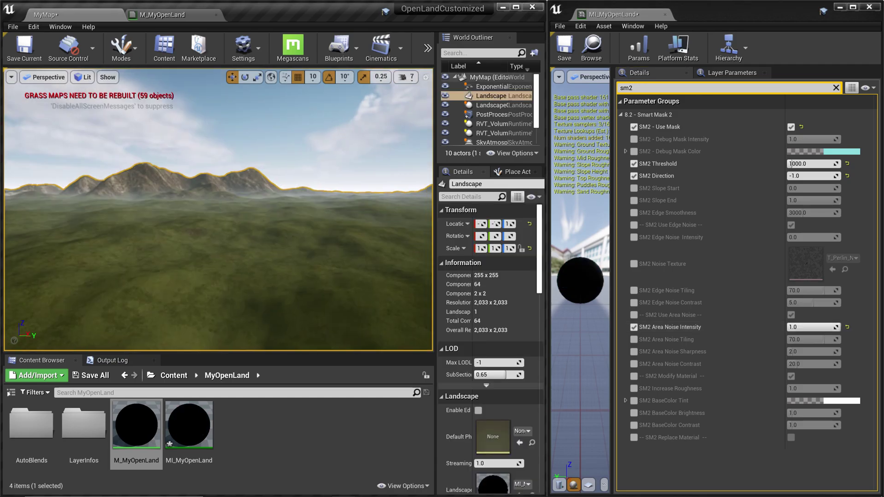
- Enable the SM2 Edge Smoothness parameter, set it to 0, and inspect the mask across the landscape
{"action": "right_click_drag", "start_coordinate": [218, 210], "coordinate": [295, 207]}
{"action": "right_click_drag", "start_coordinate": [275, 238], "coordinate": [220, 226]}
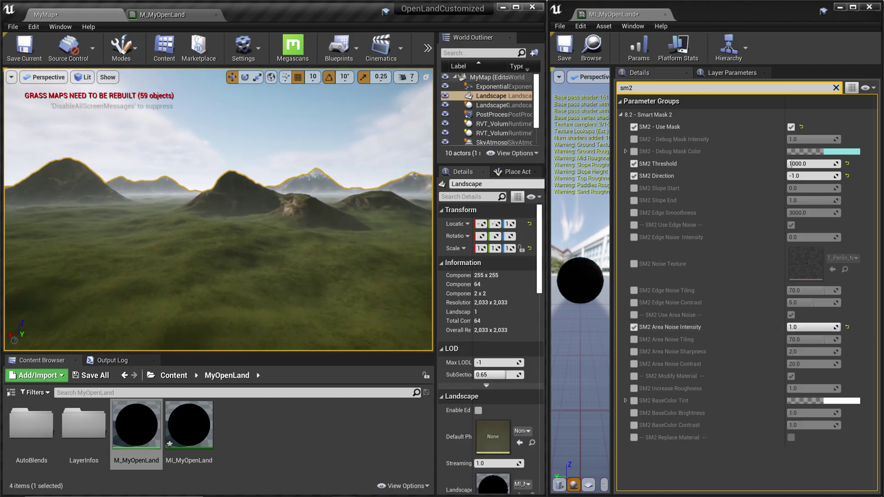
{"action": "left_click", "coordinate": [634, 213]}
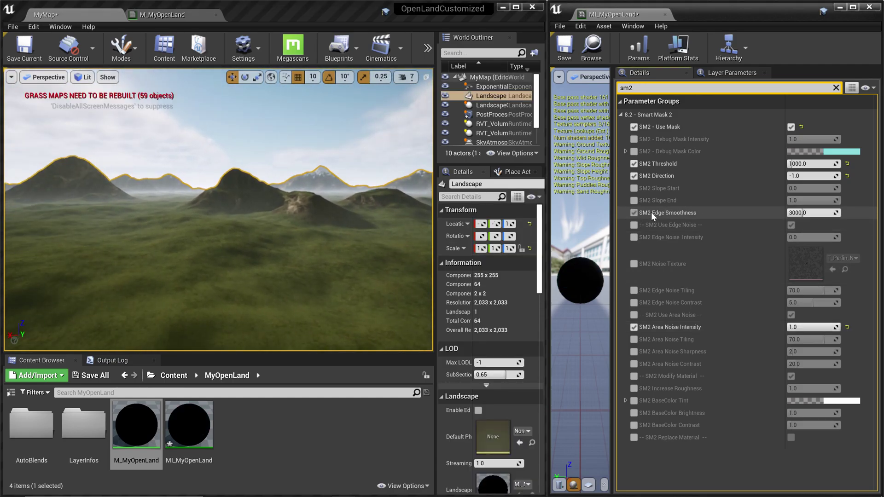
{"action": "left_click", "coordinate": [800, 212]}
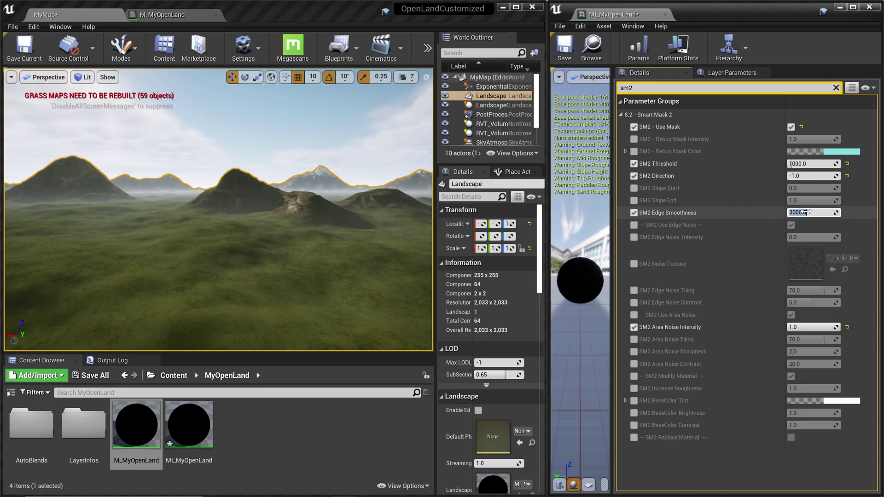
{"action": "type", "text": "0"}
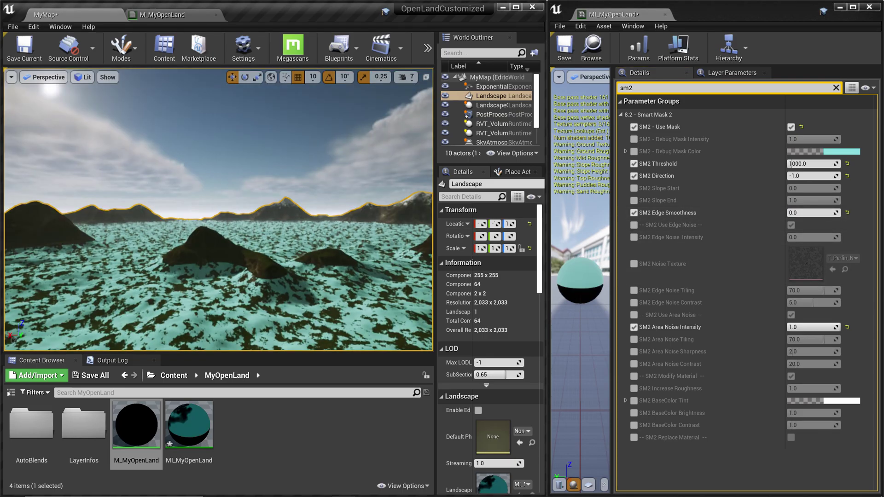
{"action": "key", "text": "w"}
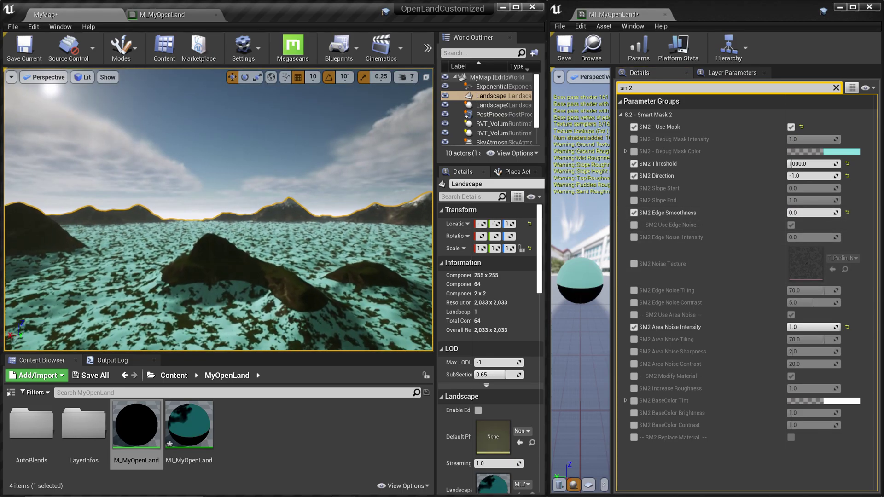
- Enable the SM2 Area Noise Tiling, Sharpness and Contrast parameters and set the tiling to 800
{"action": "key", "text": "w"}
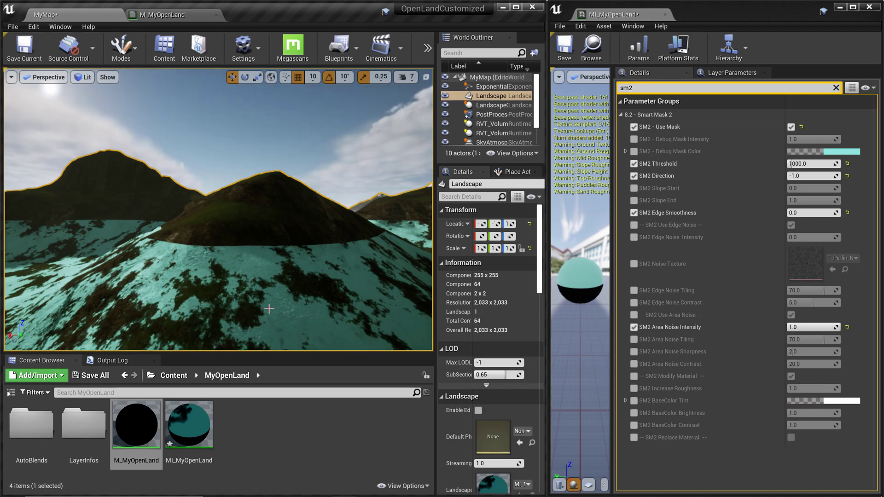
{"action": "right_click_drag", "start_coordinate": [236, 295], "coordinate": [199, 322]}
{"action": "right_click_drag", "start_coordinate": [202, 281], "coordinate": [119, 300]}
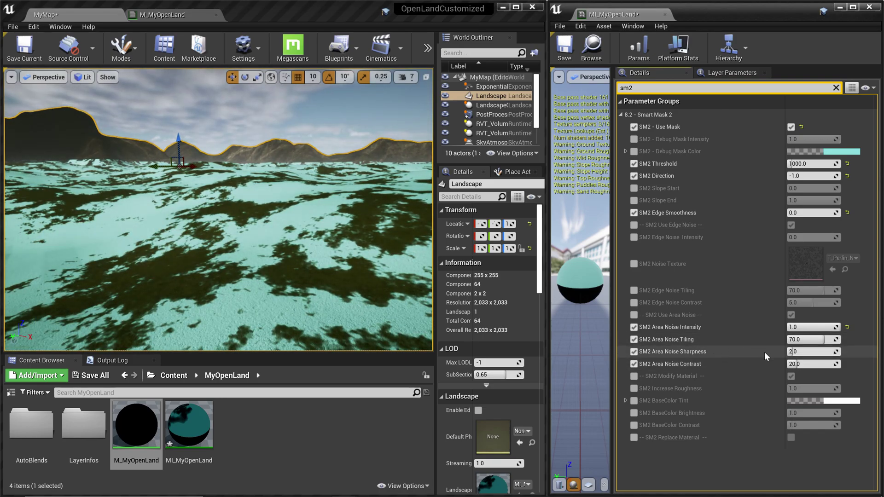
{"action": "right_click_drag", "start_coordinate": [323, 300], "coordinate": [373, 326]}
{"action": "key", "text": "w"}
{"action": "left_click", "coordinate": [806, 341]}
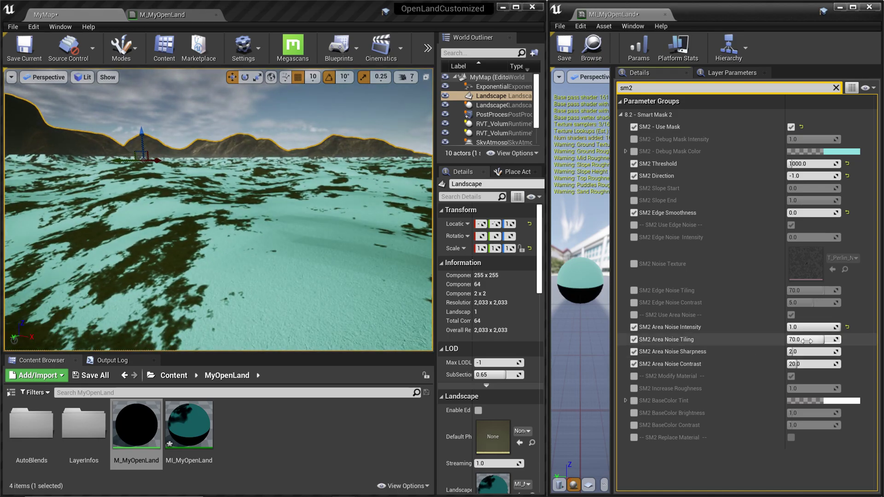
{"action": "left_click", "coordinate": [807, 341]}
{"action": "type", "text": "800"}
{"action": "key", "text": "Return"}
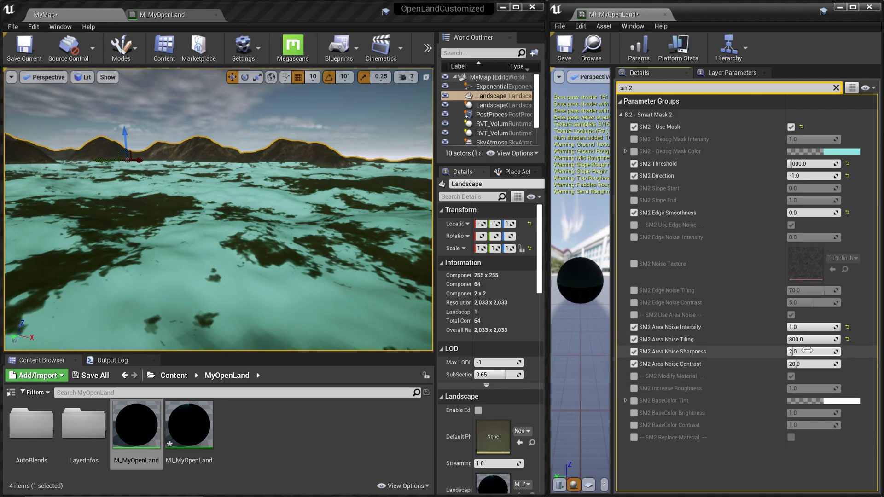
- Try SM2 Area Noise Sharpness values of 1.2 and 1.4 to reduce the mask patches
{"action": "left_click", "coordinate": [807, 351]}
{"action": "type", "text": "1.2"}
{"action": "key", "text": "Return"}
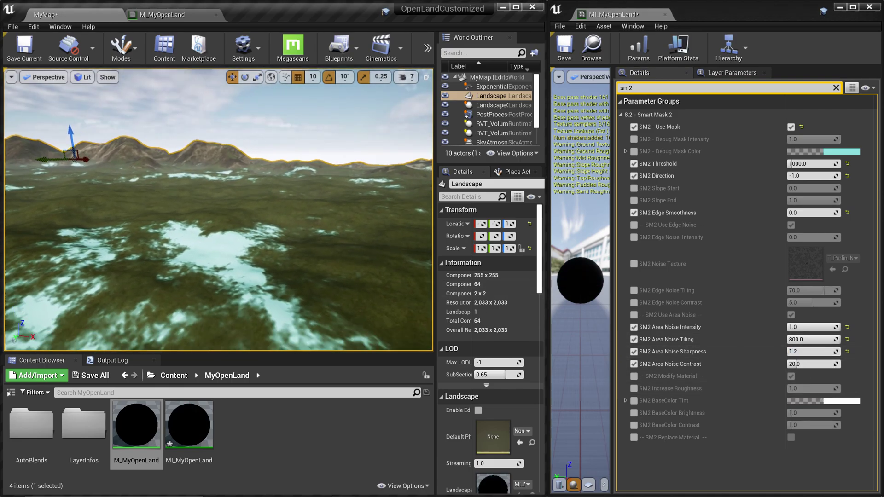
{"action": "left_click", "coordinate": [809, 355]}
{"action": "type", "text": "1"}
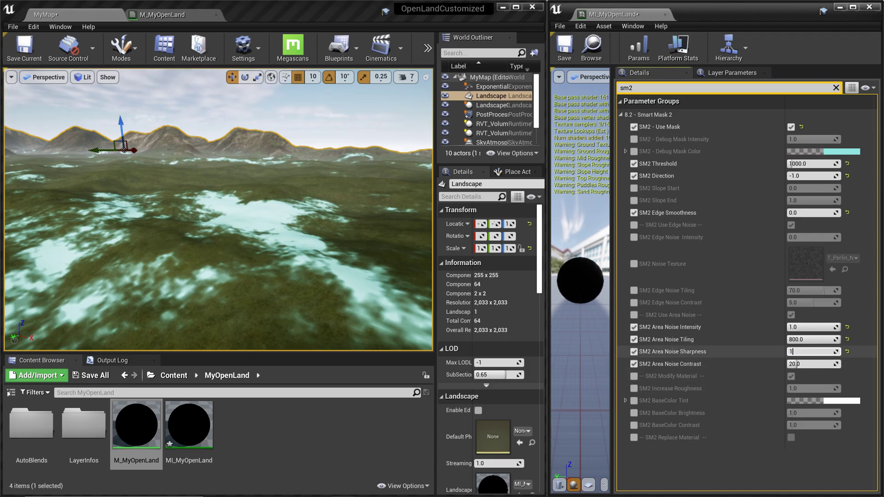
{"action": "type", "text": ".4"}
{"action": "key", "text": "Return"}
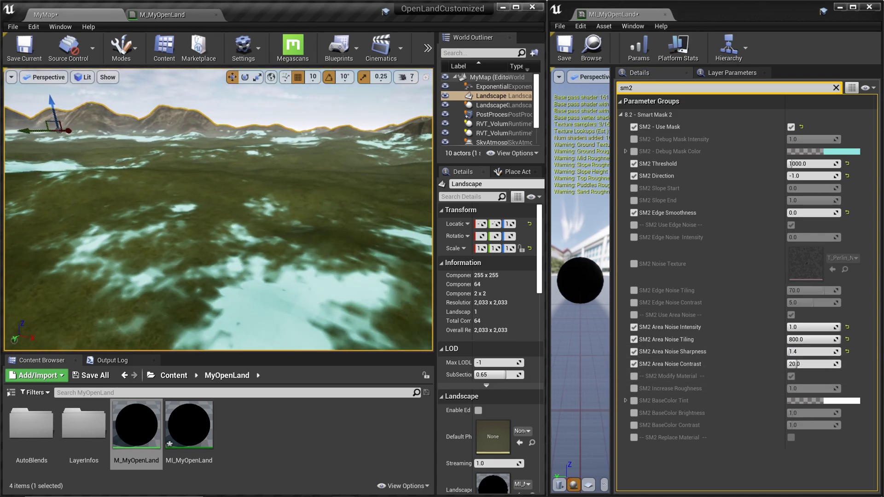
- Try an SM2 Area Noise Contrast of 200 and inspect the patch edges up close
{"action": "right_click_drag", "start_coordinate": [393, 310], "coordinate": [392, 296]}
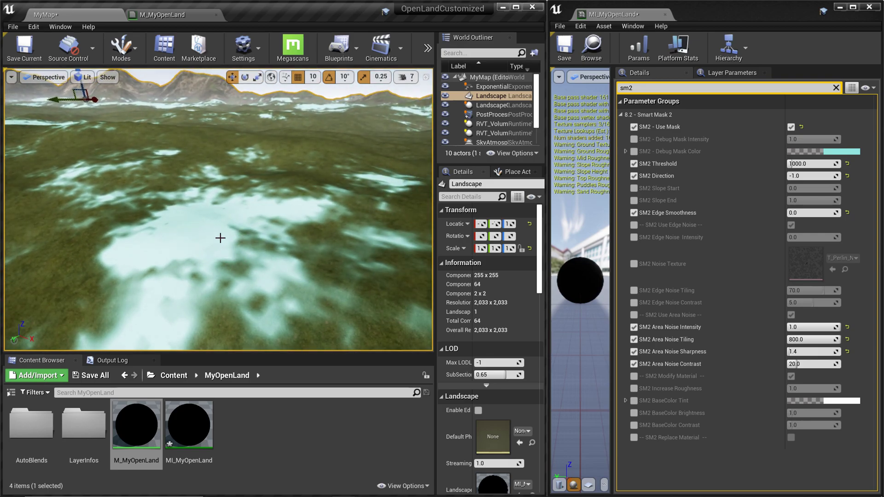
{"action": "right_click_drag", "start_coordinate": [216, 236], "coordinate": [267, 294]}
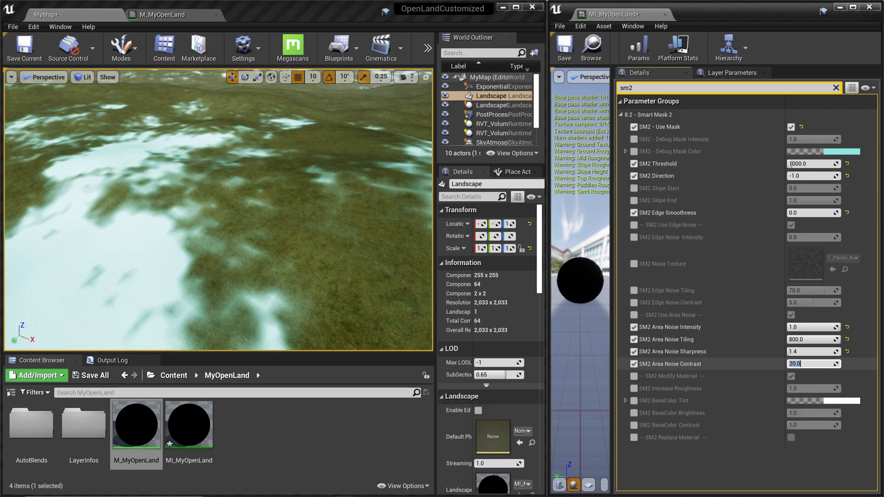
{"action": "left_click", "coordinate": [811, 364]}
{"action": "type", "text": "200"}
{"action": "key", "text": "Return"}
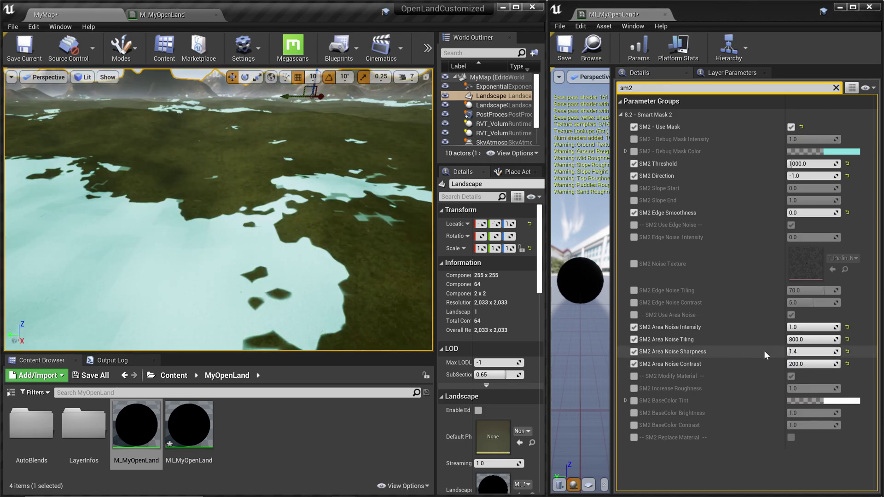
- Set the SM2 Area Noise Contrast to 10 and enable the SM2 Slope Start and SM2 Slope End parameters
{"action": "left_click", "coordinate": [846, 364]}
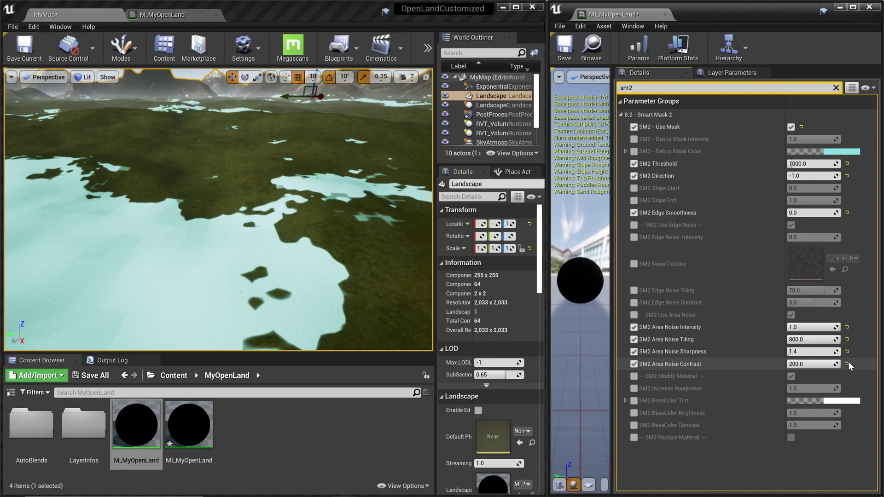
{"action": "left_click", "coordinate": [810, 365]}
{"action": "type", "text": "10"}
{"action": "key", "text": "Return"}
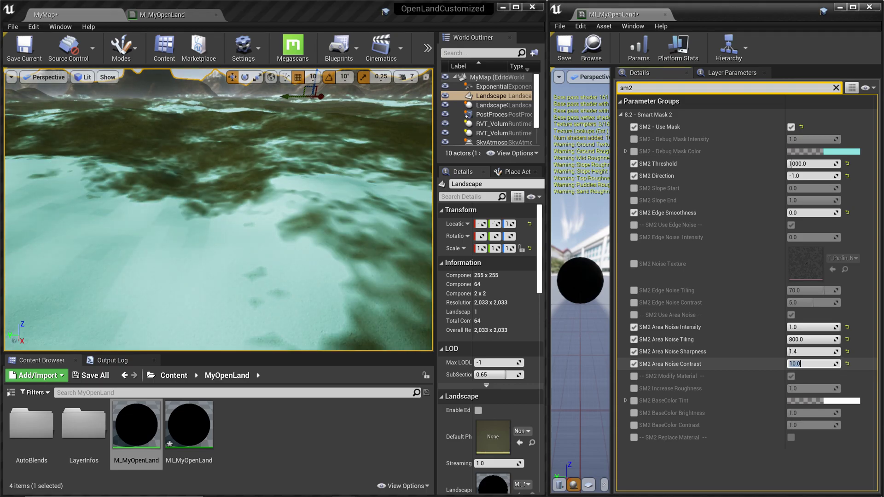
{"action": "right_click_drag", "start_coordinate": [224, 226], "coordinate": [212, 208]}
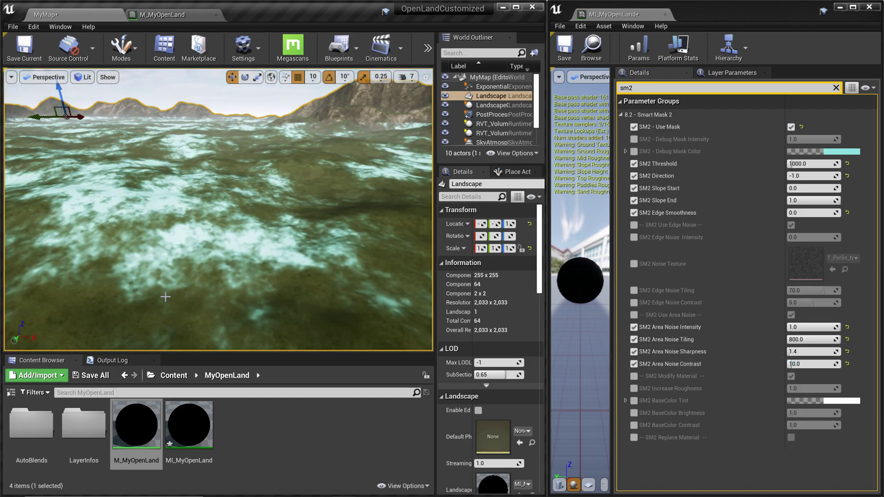
{"action": "right_click_drag", "start_coordinate": [165, 291], "coordinate": [173, 297]}
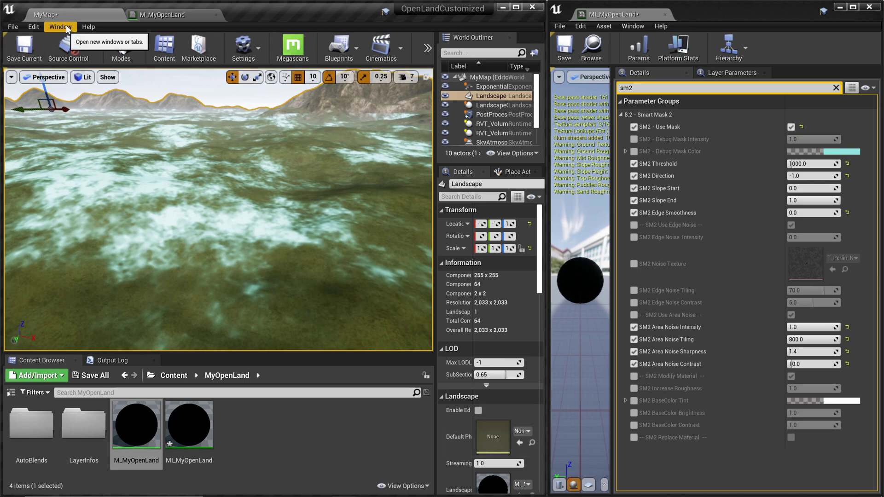
- In the M_MyOpenLand graph, connect the Sand layer's Material Attributes output to the Replacing Material input of MF_OL_SM2
{"action": "left_click", "coordinate": [156, 16]}
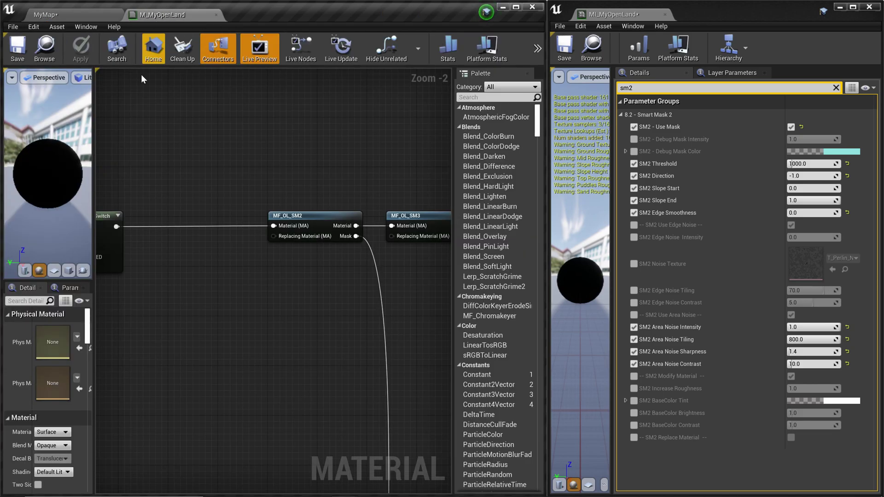
{"action": "scroll", "coordinate": [233, 312], "scroll_direction": "down", "scroll_amount": 5}
{"action": "right_click_drag", "start_coordinate": [195, 312], "coordinate": [46, 339]}
{"action": "scroll", "coordinate": [271, 308], "scroll_direction": "up", "scroll_amount": 7}
{"action": "right_click_drag", "start_coordinate": [313, 249], "coordinate": [340, 247]}
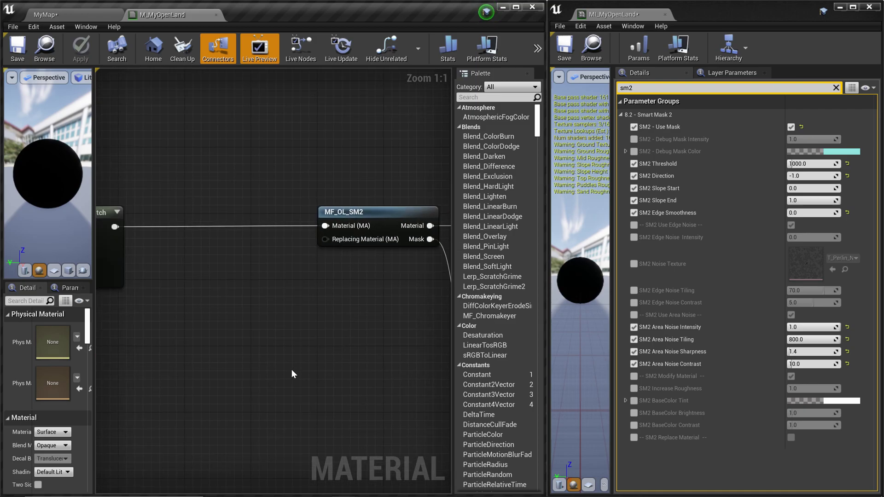
{"action": "left_click_drag", "start_coordinate": [476, 312], "coordinate": [189, 178]}
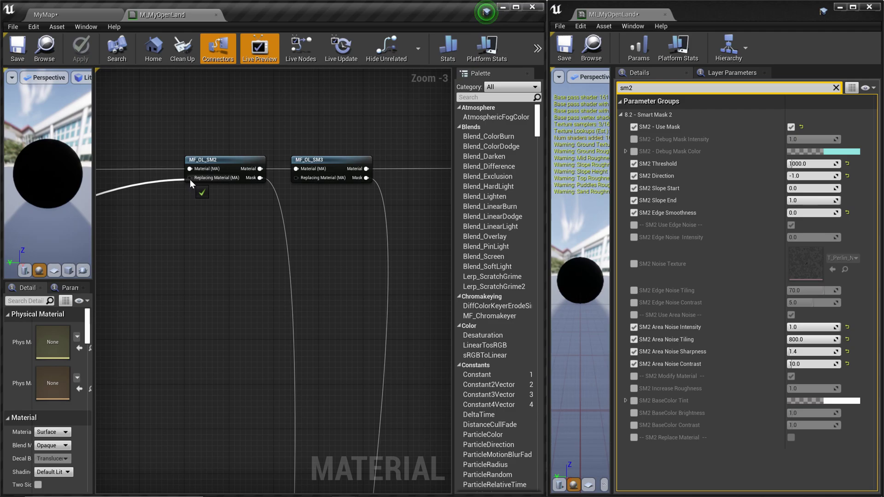
{"action": "right_click_drag", "start_coordinate": [185, 279], "coordinate": [355, 302]}
{"action": "scroll", "coordinate": [308, 255], "scroll_direction": "down", "scroll_amount": 5}
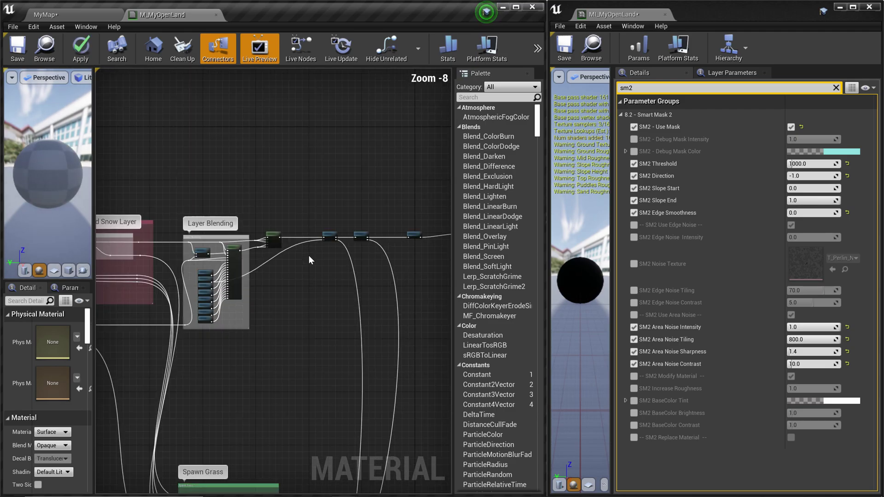
- Add a reroute node to the new Replacing Material wire, place it below the Feature Level Switch, and save the material
{"action": "scroll", "coordinate": [307, 256], "scroll_direction": "up", "scroll_amount": 3}
{"action": "double_click", "coordinate": [270, 240]}
{"action": "left_click_drag", "start_coordinate": [274, 241], "coordinate": [307, 303]}
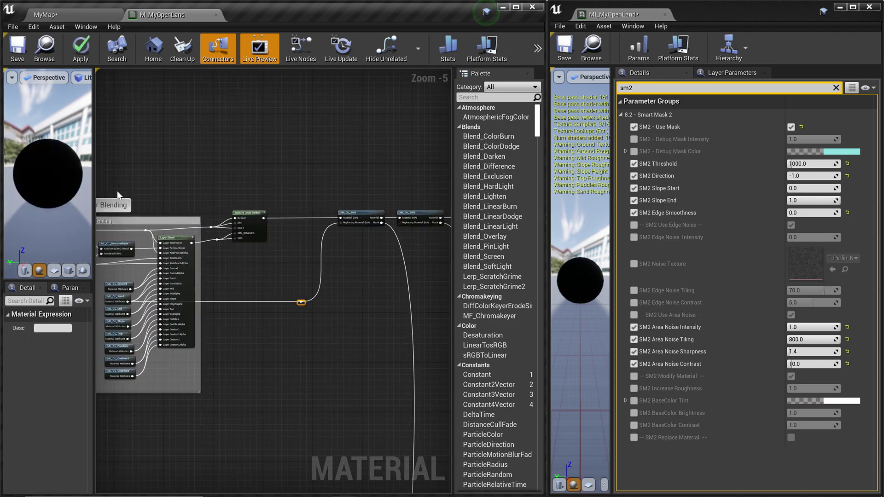
{"action": "left_click", "coordinate": [22, 50]}
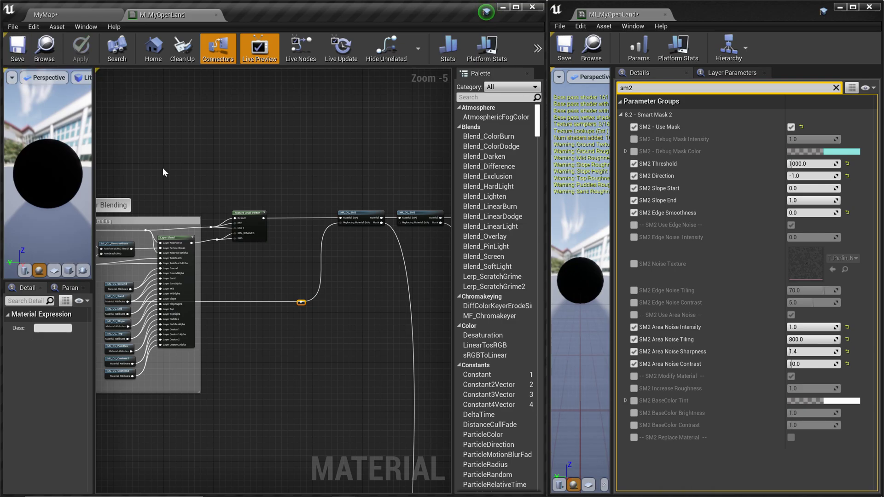
- Return to the level and turn on SM2 Replace Material in the material instance
{"action": "left_click", "coordinate": [99, 17]}
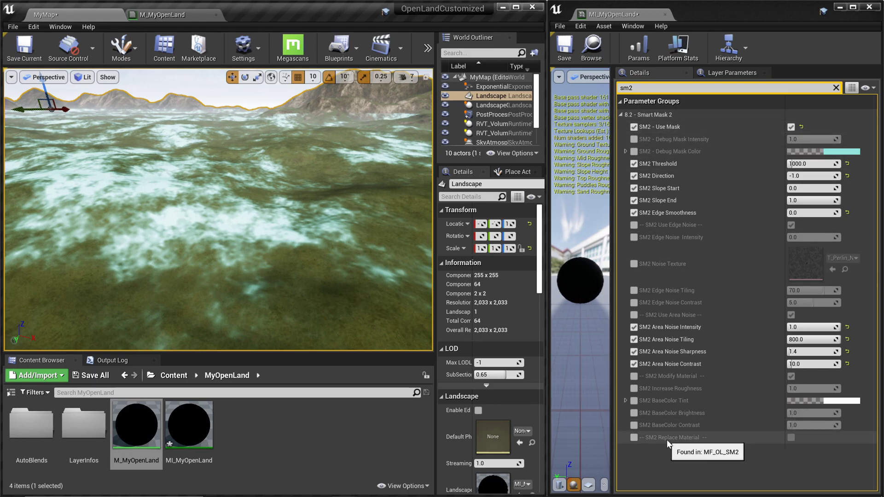
{"action": "left_click", "coordinate": [634, 438]}
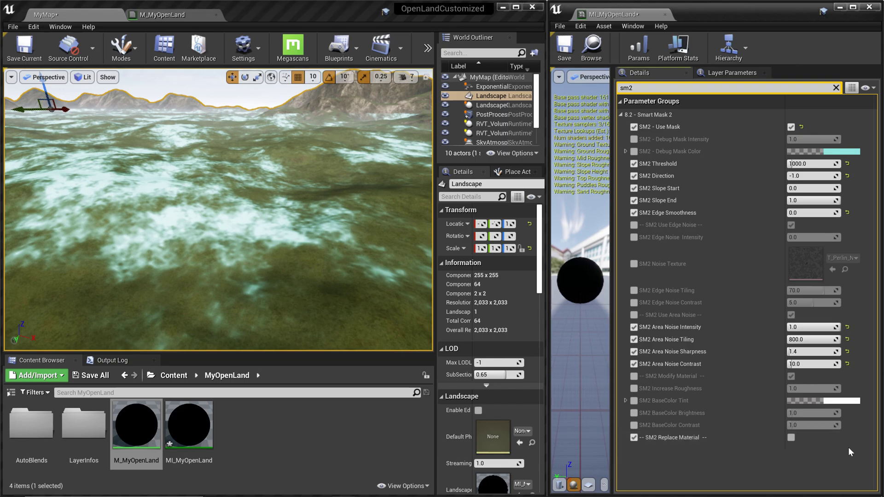
{"action": "left_click", "coordinate": [792, 438]}
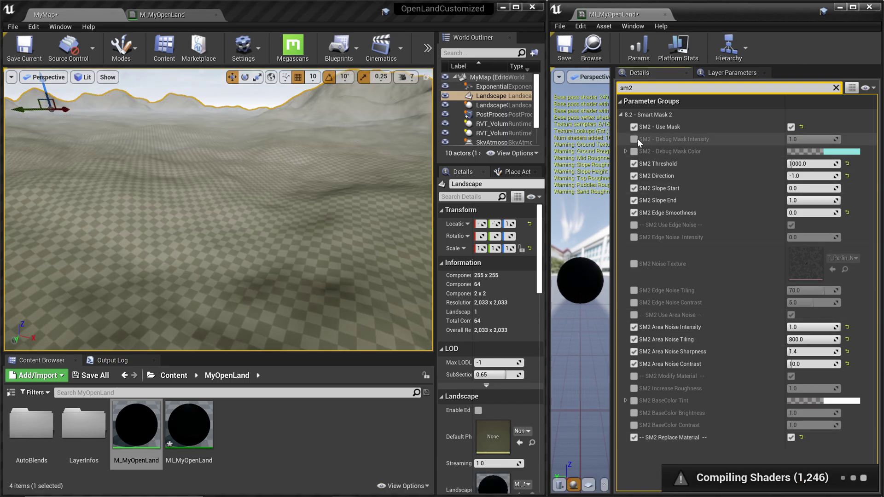
- Enable the SM2 Debug Mask Intensity parameter and set it to 0
{"action": "left_click", "coordinate": [635, 139]}
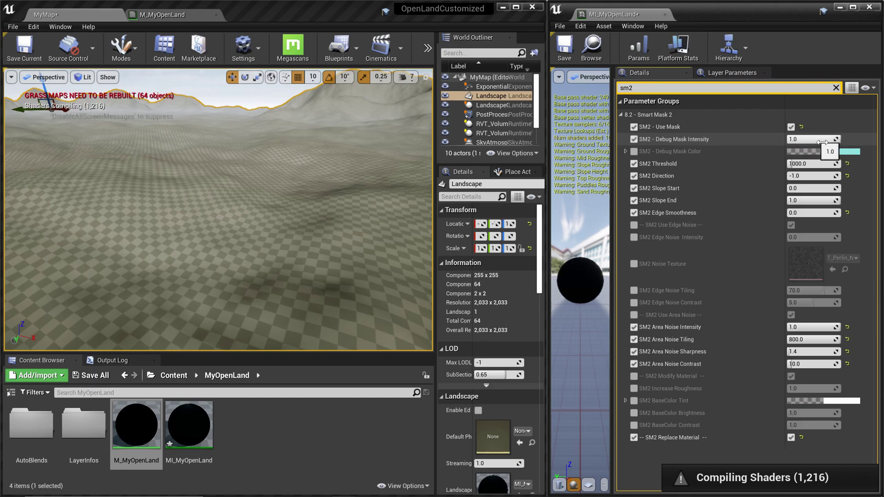
{"action": "left_click", "coordinate": [836, 142]}
{"action": "type", "text": "0"}
{"action": "key", "text": "Return"}
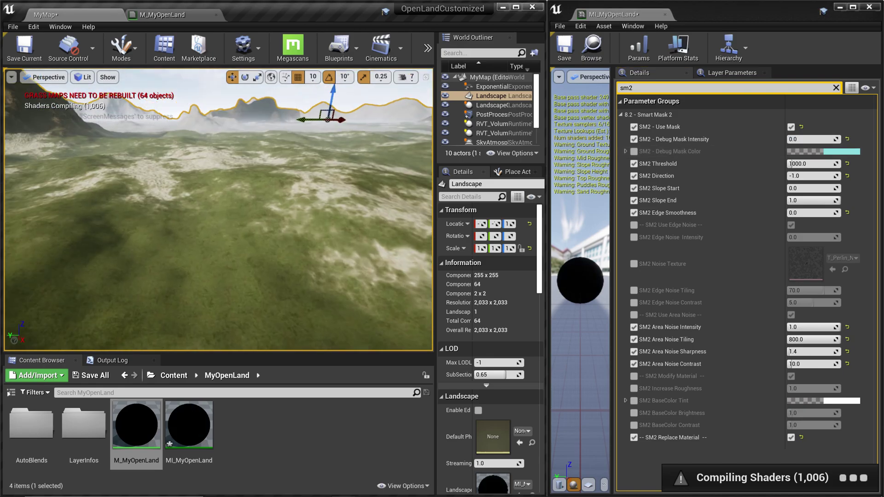
- Set the SM2 Area Noise Contrast to 15 and the Area Noise Sharpness to 1.5, and inspect the sand patches on the terrain
{"action": "key", "text": "w"}
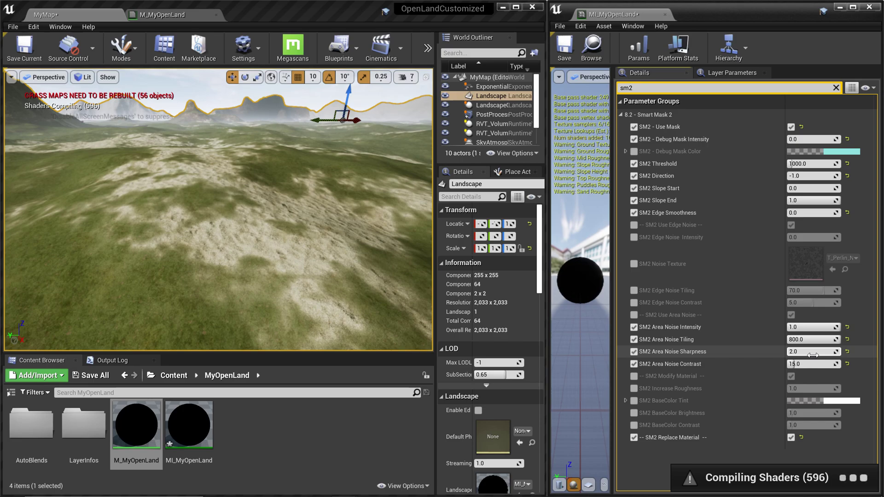
{"action": "left_click", "coordinate": [813, 352]}
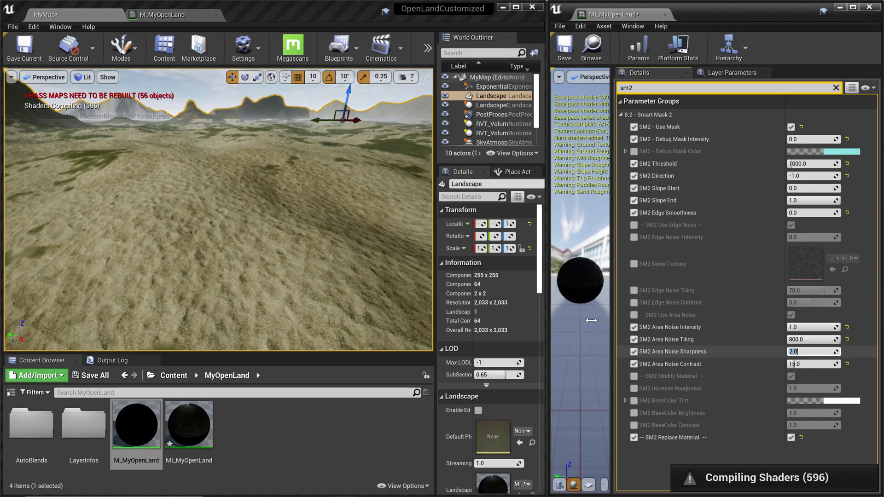
{"action": "right_click_drag", "start_coordinate": [323, 230], "coordinate": [344, 228]}
{"action": "left_click", "coordinate": [803, 352]}
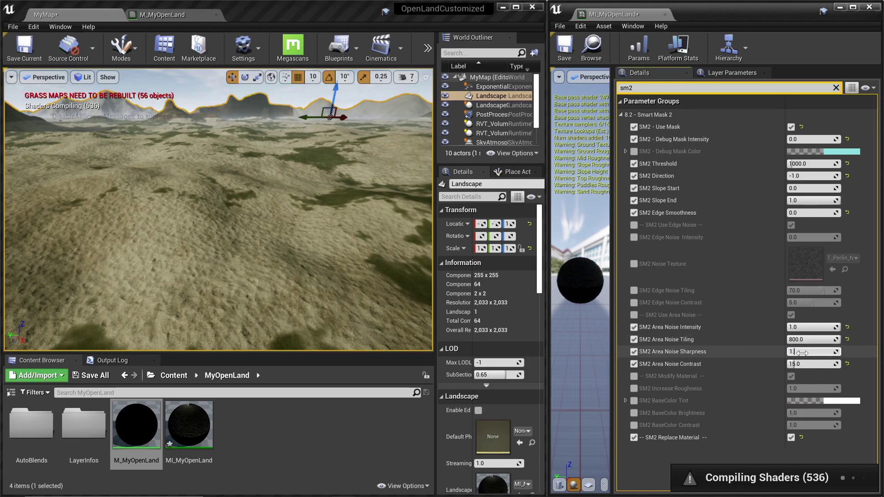
{"action": "type", "text": "1.5"}
{"action": "key", "text": "Return"}
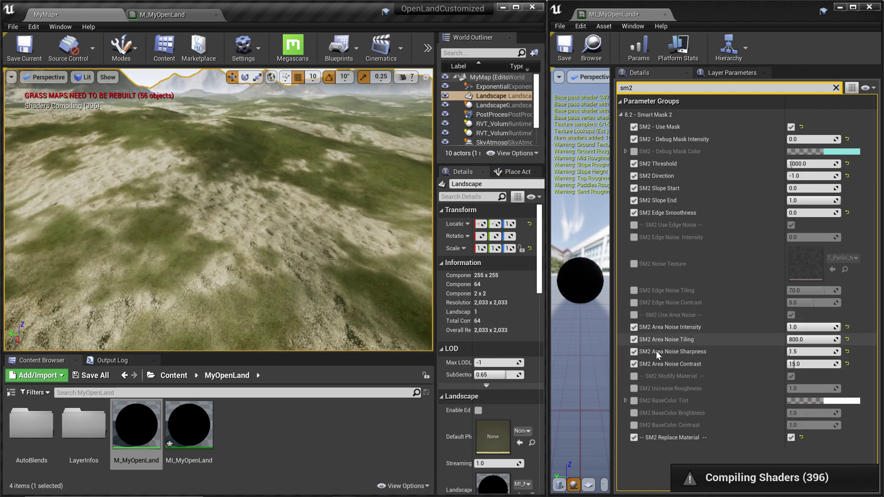
{"action": "right_click_drag", "start_coordinate": [186, 256], "coordinate": [138, 253]}
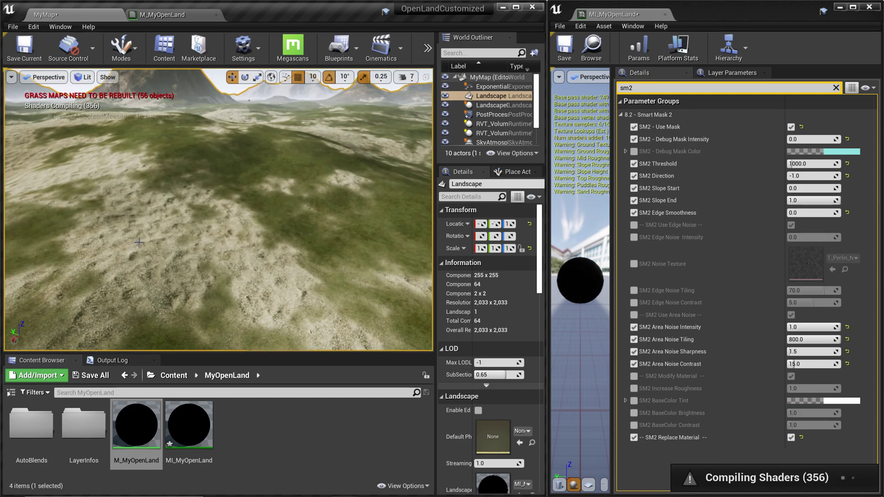
{"action": "mouse_move", "coordinate": [218, 209]}
{"action": "right_mouse_down"}
{"action": "mouse_move", "coordinate": [168, 194]}
{"action": "mouse_move", "coordinate": [163, 168]}
{"action": "mouse_move", "coordinate": [234, 169]}
{"action": "mouse_move", "coordinate": [203, 217]}
{"action": "right_mouse_up"}
{"action": "key", "text": "w"}
{"action": "key", "text": "s"}
- Examine the M_MyOpenLand graph from the Layer Blending group to the MF_OL_SM2 node and its Replacing Material connection
{"action": "left_click", "coordinate": [153, 16]}
{"action": "scroll", "coordinate": [329, 306], "scroll_direction": "down", "scroll_amount": 3}
{"action": "scroll", "coordinate": [329, 304], "scroll_direction": "down", "scroll_amount": 2}
{"action": "scroll", "coordinate": [305, 355], "scroll_direction": "up", "scroll_amount": 5}
{"action": "right_click_drag", "start_coordinate": [331, 272], "coordinate": [266, 368]}
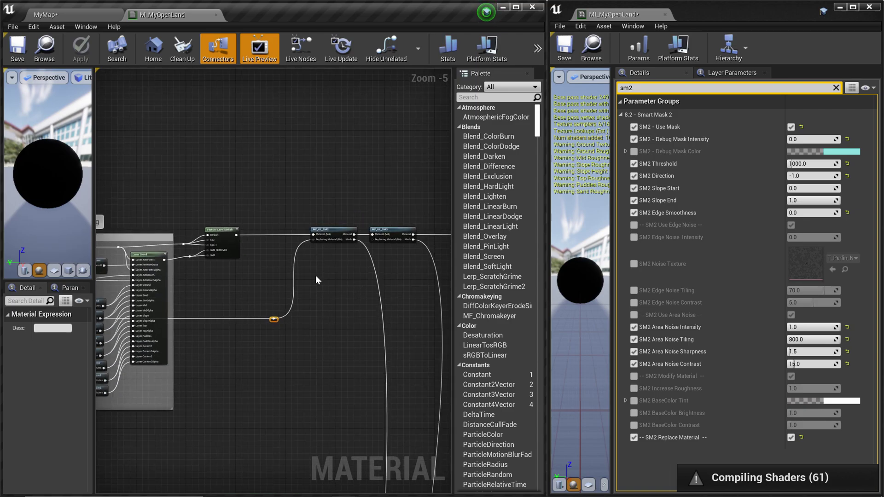
{"action": "scroll", "coordinate": [326, 249], "scroll_direction": "up", "scroll_amount": 2}
{"action": "right_click_drag", "start_coordinate": [312, 204], "coordinate": [366, 249]}
{"action": "scroll", "coordinate": [253, 314], "scroll_direction": "down", "scroll_amount": 2}
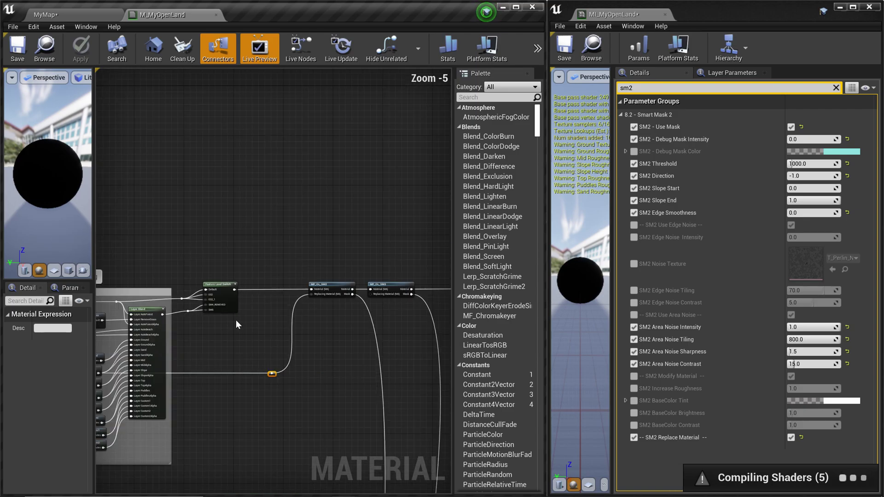
{"action": "scroll", "coordinate": [241, 318], "scroll_direction": "down", "scroll_amount": 2}
{"action": "right_click_drag", "start_coordinate": [240, 318], "coordinate": [347, 311]}
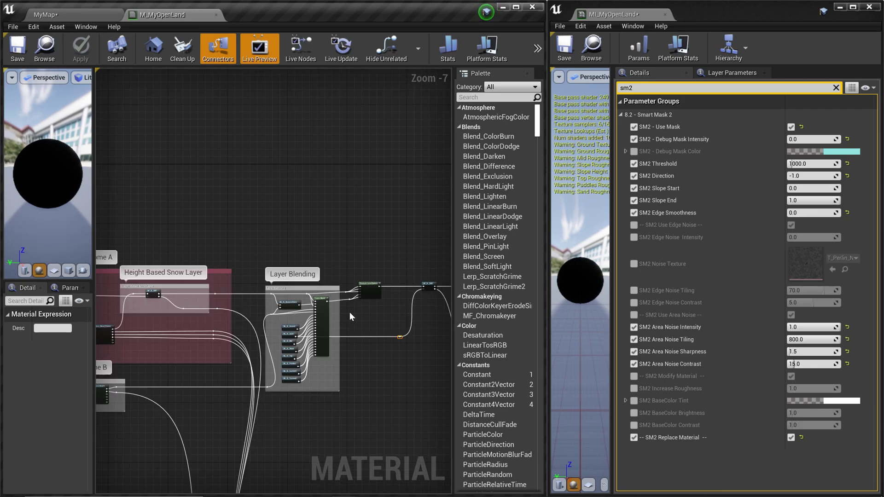
{"action": "scroll", "coordinate": [410, 317], "scroll_direction": "up", "scroll_amount": 3}
{"action": "scroll", "coordinate": [354, 316], "scroll_direction": "down", "scroll_amount": 1}
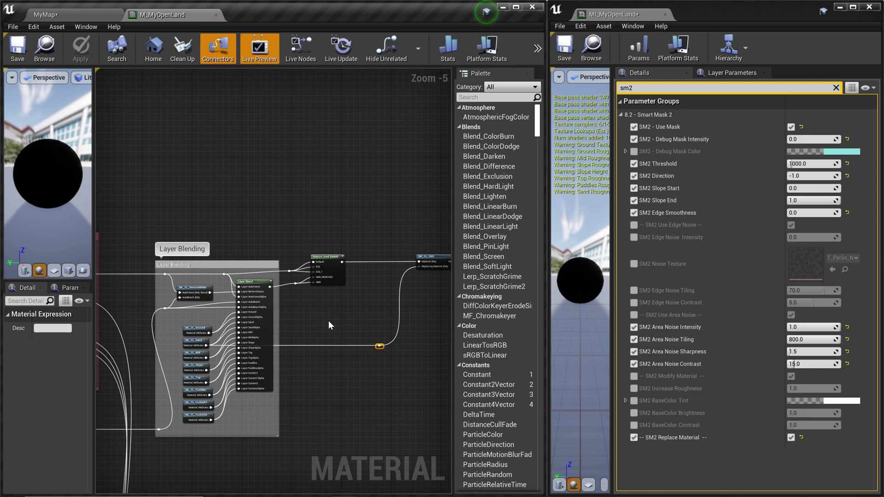
{"action": "scroll", "coordinate": [327, 323], "scroll_direction": "down", "scroll_amount": 2}
{"action": "scroll", "coordinate": [303, 341], "scroll_direction": "up", "scroll_amount": 4}
{"action": "left_click", "coordinate": [400, 219]}
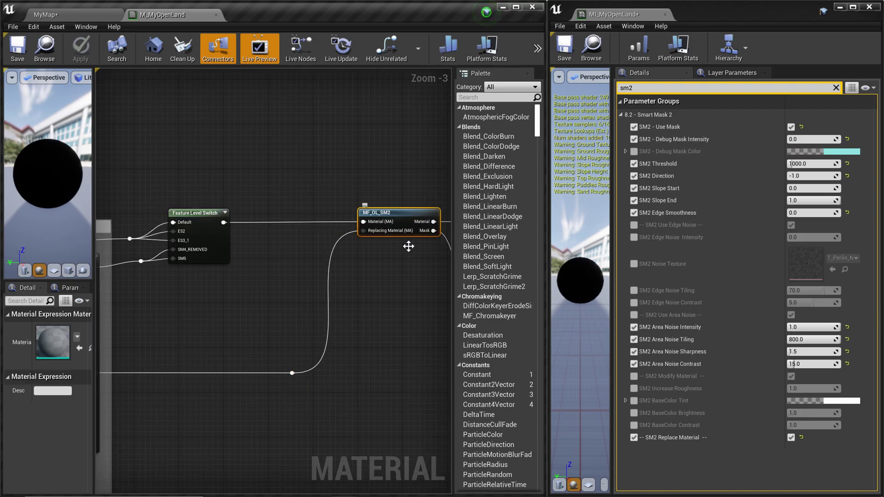
- Examine the material graph from the Layers group through Biome A to the MF_OL_SM2 node and its Mask output
{"action": "scroll", "coordinate": [402, 249], "scroll_direction": "down", "scroll_amount": 4}
{"action": "scroll", "coordinate": [251, 289], "scroll_direction": "up", "scroll_amount": 3}
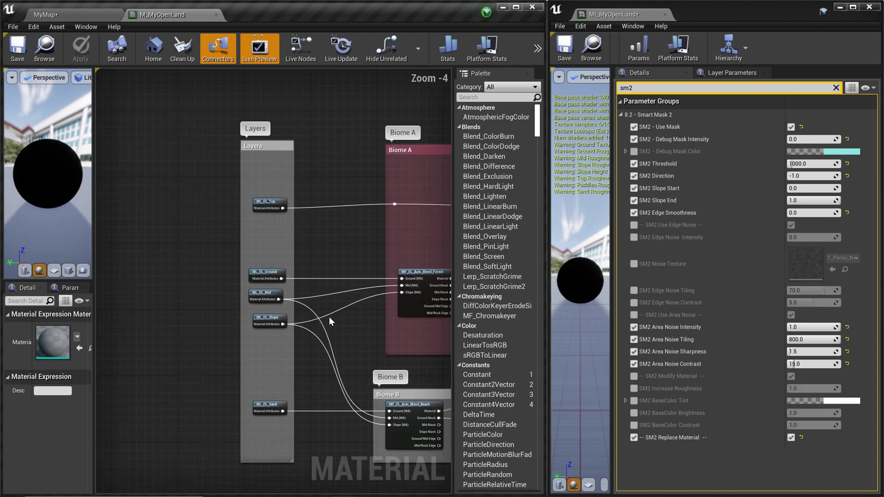
{"action": "scroll", "coordinate": [343, 276], "scroll_direction": "up", "scroll_amount": 3}
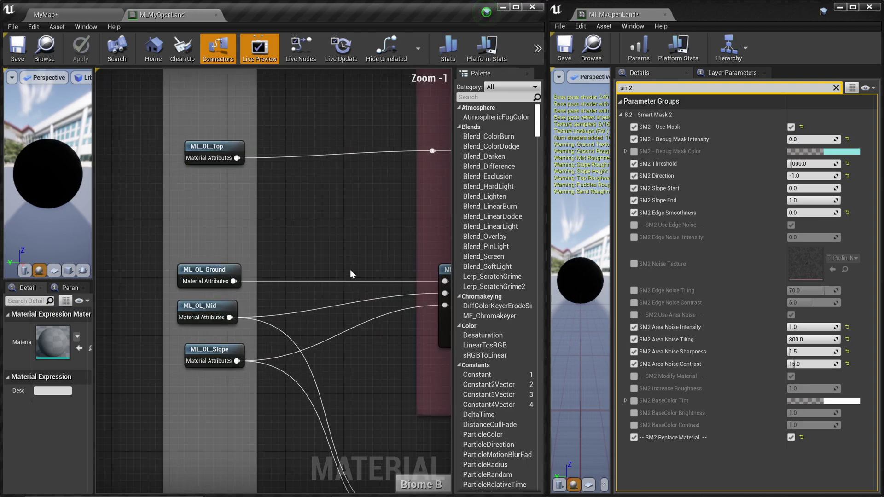
{"action": "scroll", "coordinate": [340, 274], "scroll_direction": "down", "scroll_amount": 2}
{"action": "right_click_drag", "start_coordinate": [341, 275], "coordinate": [268, 278]}
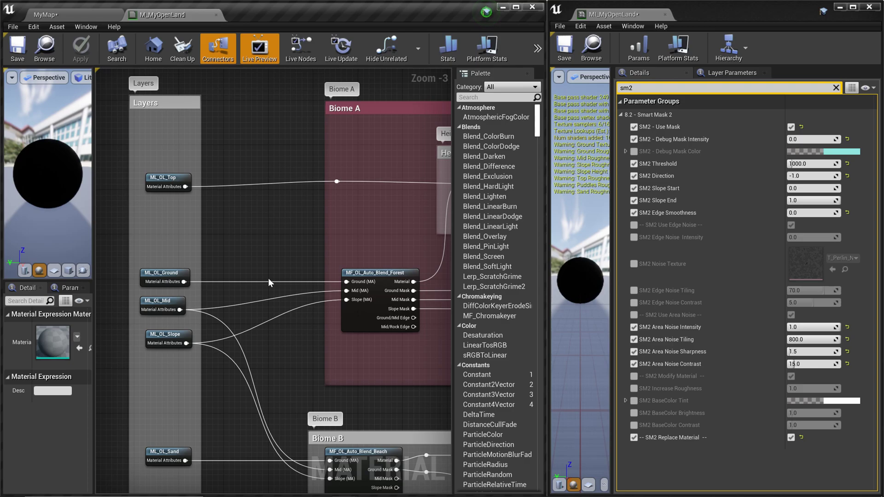
{"action": "scroll", "coordinate": [268, 279], "scroll_direction": "down", "scroll_amount": 2}
{"action": "right_click_drag", "start_coordinate": [316, 283], "coordinate": [122, 318]}
{"action": "right_click_drag", "start_coordinate": [359, 306], "coordinate": [158, 318]}
{"action": "scroll", "coordinate": [372, 321], "scroll_direction": "up", "scroll_amount": 2}
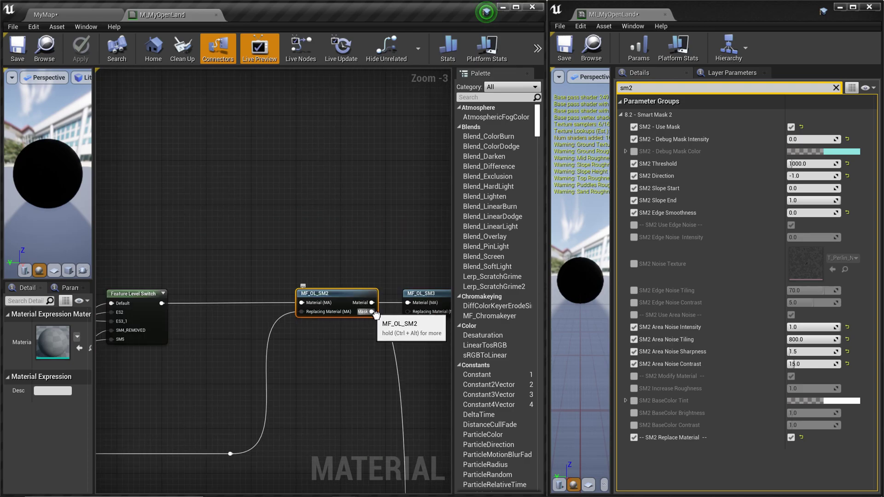
- Detach MF_OL_SM2 from the chain and connect the Feature Level Switch output directly to the Material input of MF_OL_SM3
{"action": "left_click_drag", "start_coordinate": [372, 312], "coordinate": [368, 322], "text": "ctrl"}
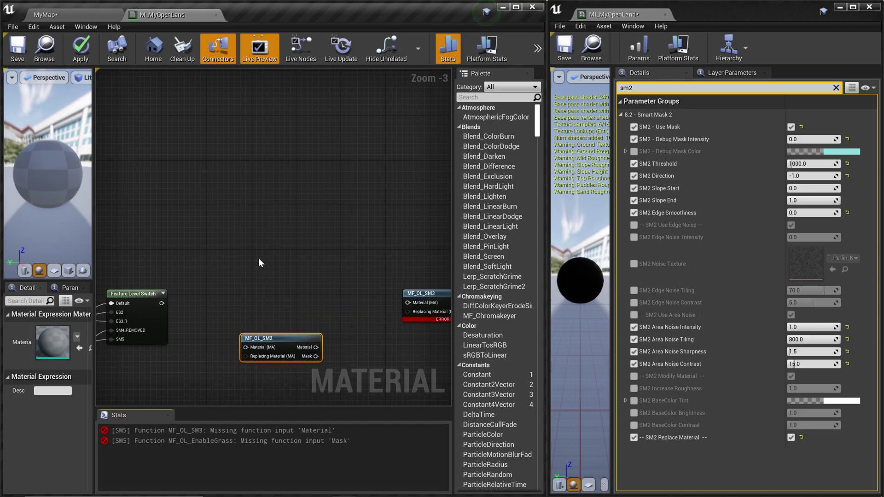
{"action": "scroll", "coordinate": [259, 263], "scroll_direction": "down", "scroll_amount": 2}
{"action": "right_click_drag", "start_coordinate": [259, 269], "coordinate": [351, 278]}
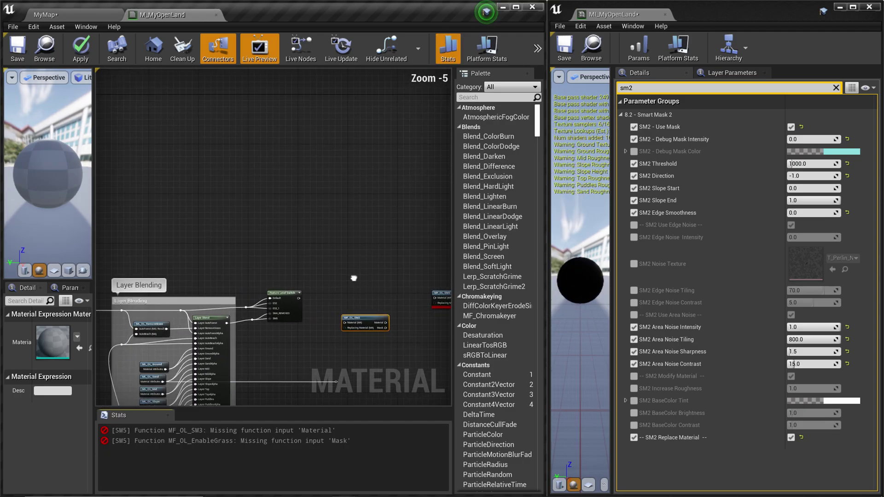
{"action": "scroll", "coordinate": [348, 279], "scroll_direction": "up", "scroll_amount": 3}
{"action": "left_click_drag", "start_coordinate": [249, 306], "coordinate": [305, 306]}
- Move the detached MF_OL_SM2 node beside ML_OL_Ground, between the Layers group and the Biome A group
{"action": "scroll", "coordinate": [311, 345], "scroll_direction": "down", "scroll_amount": 2}
{"action": "right_click_drag", "start_coordinate": [310, 348], "coordinate": [451, 346]}
{"action": "scroll", "coordinate": [371, 350], "scroll_direction": "down", "scroll_amount": 1}
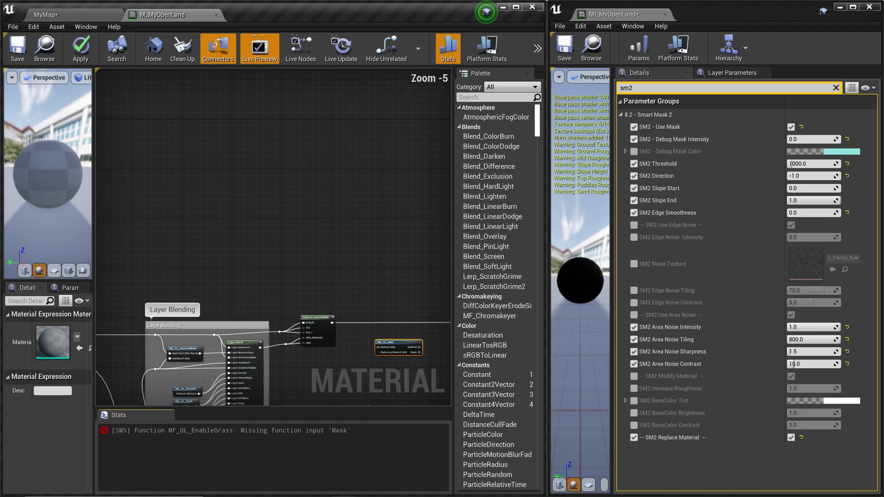
{"action": "scroll", "coordinate": [372, 323], "scroll_direction": "up", "scroll_amount": 3}
{"action": "right_click_drag", "start_coordinate": [385, 324], "coordinate": [233, 298]}
{"action": "scroll", "coordinate": [214, 316], "scroll_direction": "down", "scroll_amount": 5}
{"action": "right_click_drag", "start_coordinate": [233, 331], "coordinate": [428, 284]}
{"action": "scroll", "coordinate": [372, 335], "scroll_direction": "up", "scroll_amount": 2}
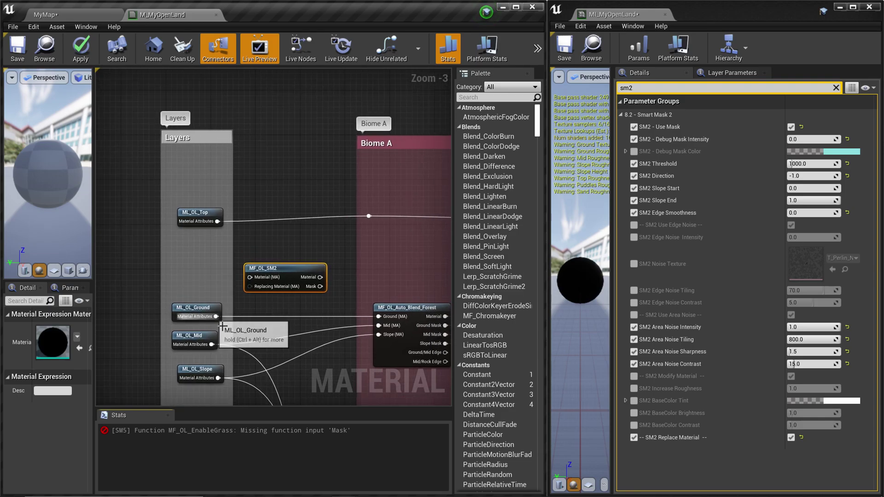
- Wire MF_OL_SM2 between ML_OL_Ground and the Ground input of MF_OL_Auto_Blend_Forest, with ML_OL_Sand as its Replacing Material
{"action": "left_click_drag", "start_coordinate": [216, 316], "coordinate": [250, 278]}
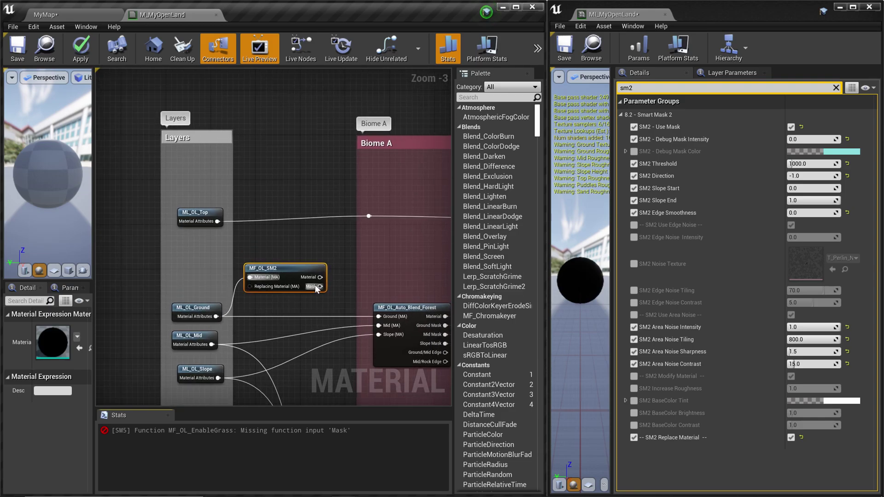
{"action": "left_click_drag", "start_coordinate": [321, 278], "coordinate": [379, 317]}
{"action": "left_click_drag", "start_coordinate": [279, 275], "coordinate": [285, 281]}
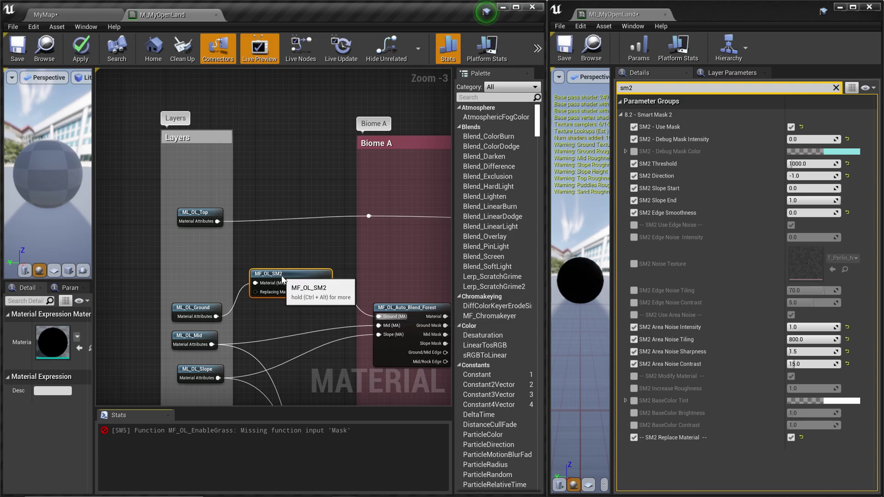
{"action": "left_click", "coordinate": [205, 313]}
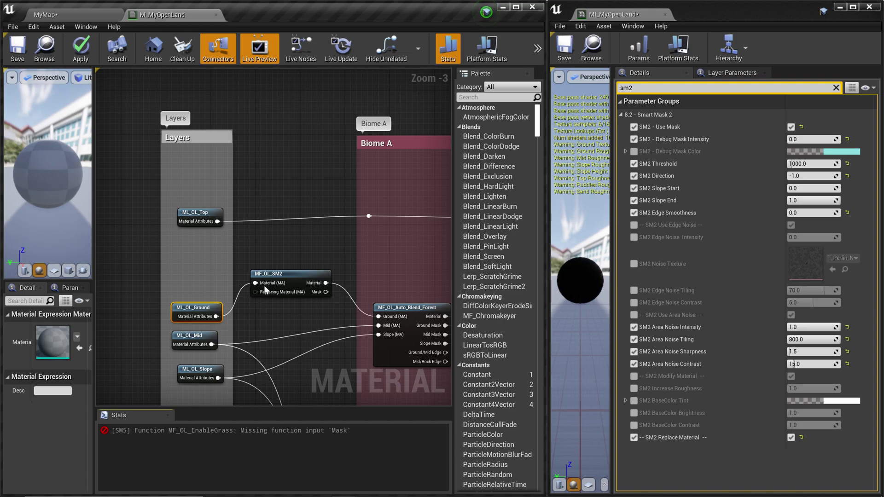
{"action": "scroll", "coordinate": [237, 372], "scroll_direction": "down", "scroll_amount": 1}
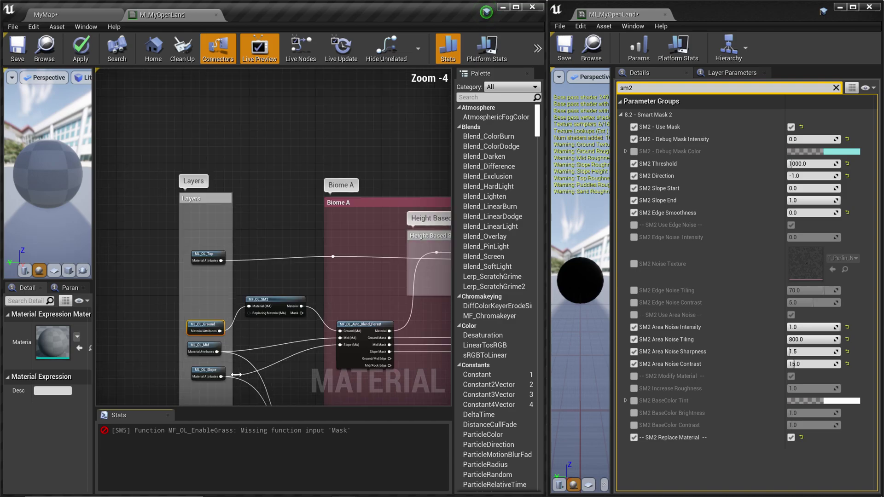
{"action": "left_click_drag", "start_coordinate": [243, 371], "coordinate": [272, 224]}
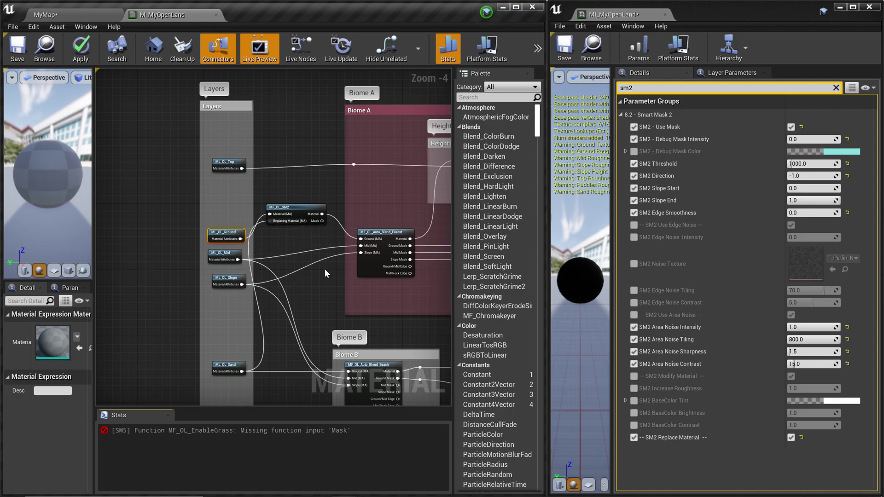
- Connect the MF_OL_SM2 Mask output to the unconnected mask line of the Spawn Grass group and save the material
{"action": "right_click_drag", "start_coordinate": [325, 269], "coordinate": [253, 241]}
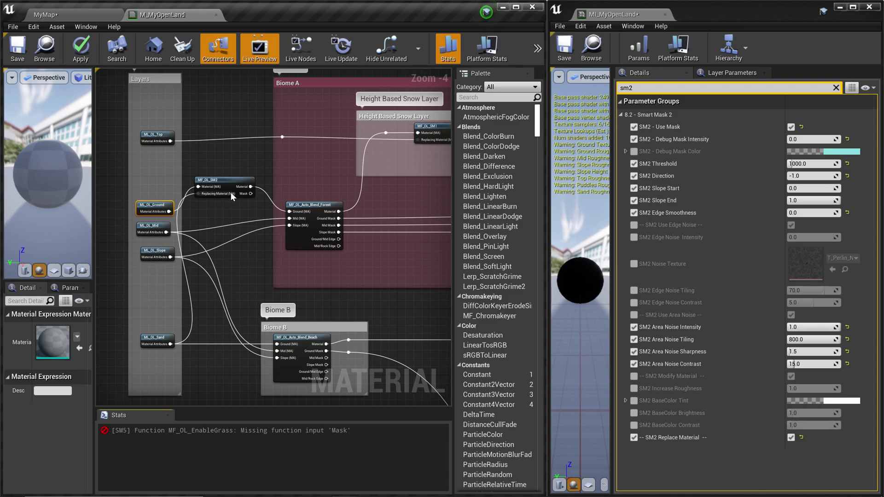
{"action": "left_click_drag", "start_coordinate": [250, 193], "coordinate": [281, 415]}
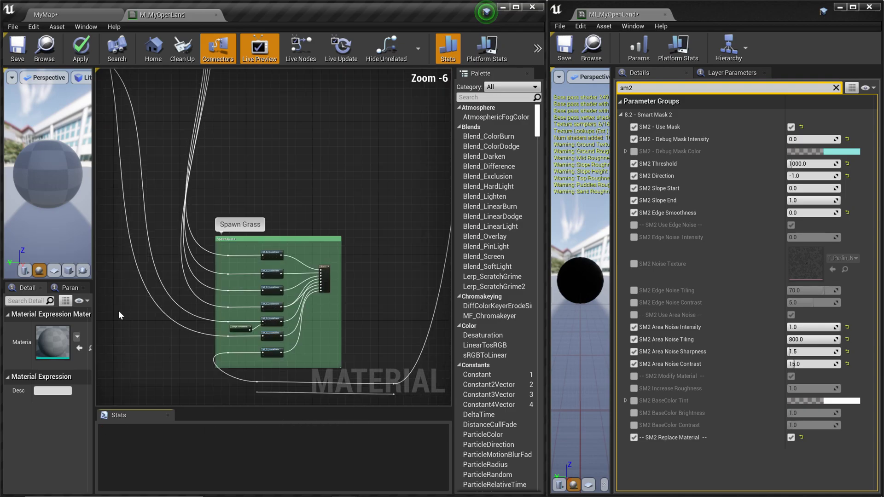
{"action": "right_click_drag", "start_coordinate": [327, 115], "coordinate": [330, 403]}
{"action": "scroll", "coordinate": [327, 116], "scroll_direction": "up", "scroll_amount": 3}
{"action": "right_click_drag", "start_coordinate": [304, 202], "coordinate": [329, 405]}
{"action": "left_click", "coordinate": [18, 51]}
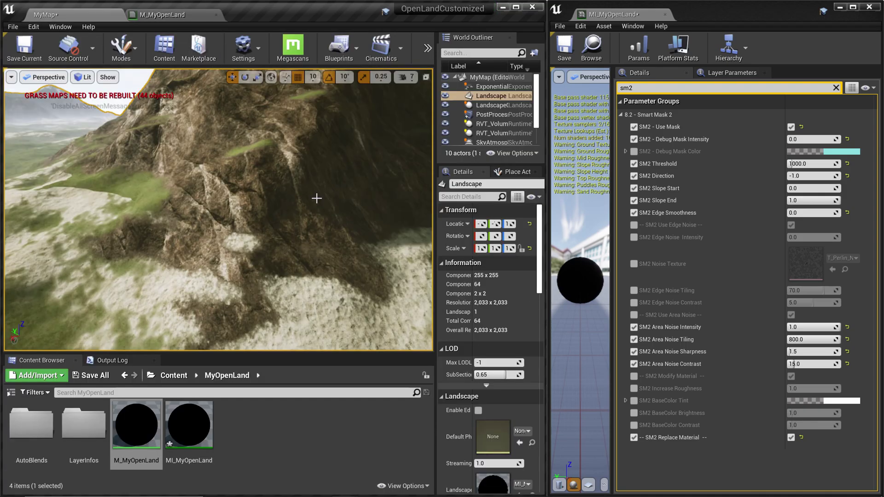
- Inspect the sand areas on the level's terrain and set the SM2 Threshold to 5000
{"action": "mouse_move", "coordinate": [271, 210]}
{"action": "right_mouse_down"}
{"action": "mouse_move", "coordinate": [317, 211]}
{"action": "mouse_move", "coordinate": [264, 212]}
{"action": "right_mouse_up"}
{"action": "right_click_drag", "start_coordinate": [302, 299], "coordinate": [258, 298]}
{"action": "mouse_move", "coordinate": [130, 286]}
{"action": "right_mouse_down"}
{"action": "mouse_move", "coordinate": [120, 286]}
{"action": "mouse_move", "coordinate": [130, 287]}
{"action": "right_mouse_up"}
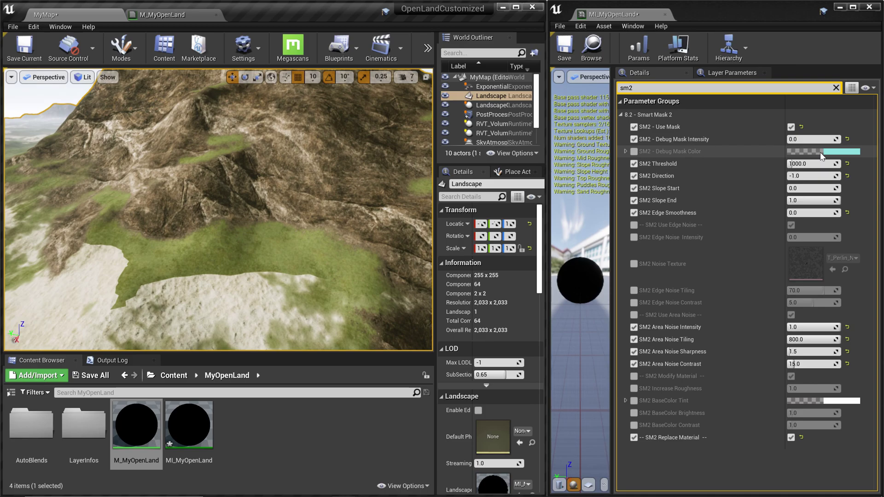
{"action": "left_click", "coordinate": [815, 164]}
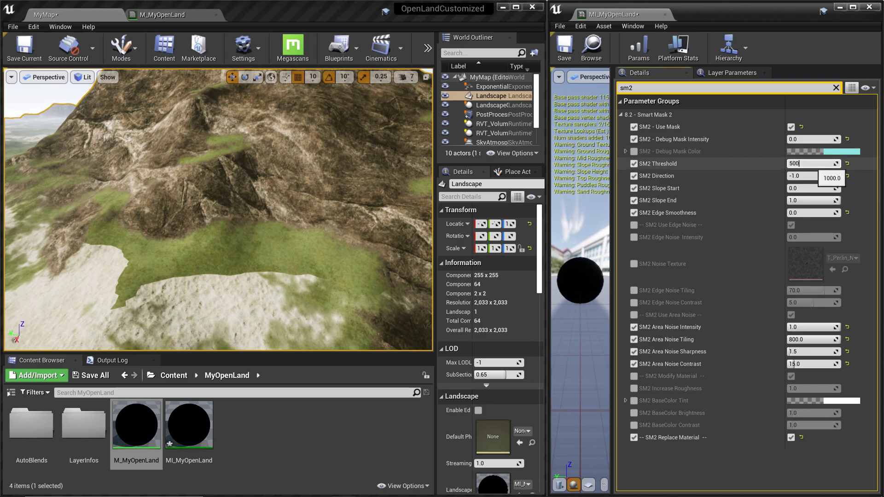
{"action": "key", "text": "Return"}
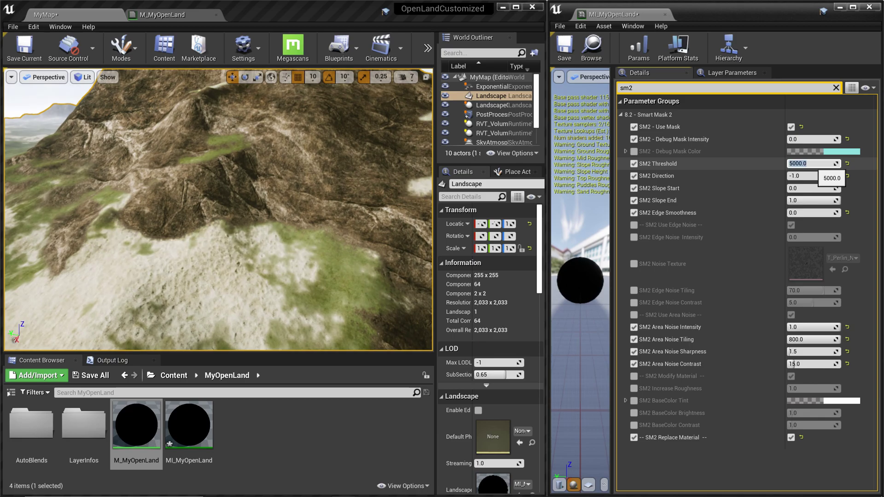
- Set the SM2 Edge Smoothness to 1000 and inspect the sand transitions on the terrain in the level
{"action": "left_click", "coordinate": [811, 213]}
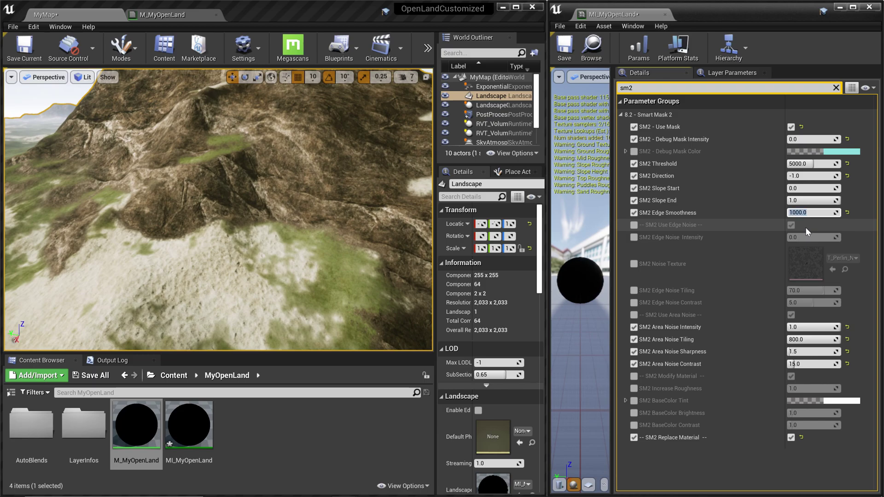
{"action": "mouse_move", "coordinate": [219, 210]}
{"action": "right_mouse_down"}
{"action": "mouse_move", "coordinate": [337, 216]}
{"action": "mouse_move", "coordinate": [216, 209]}
{"action": "right_mouse_up"}
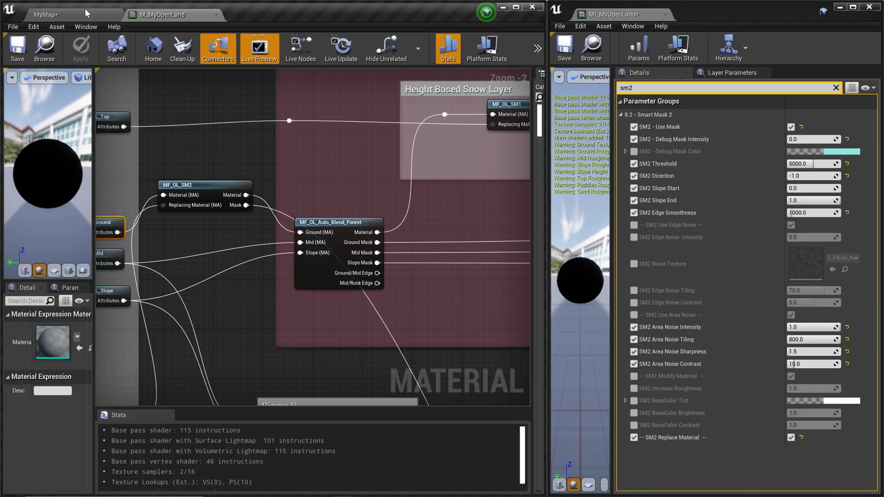
{"action": "left_click", "coordinate": [85, 10]}
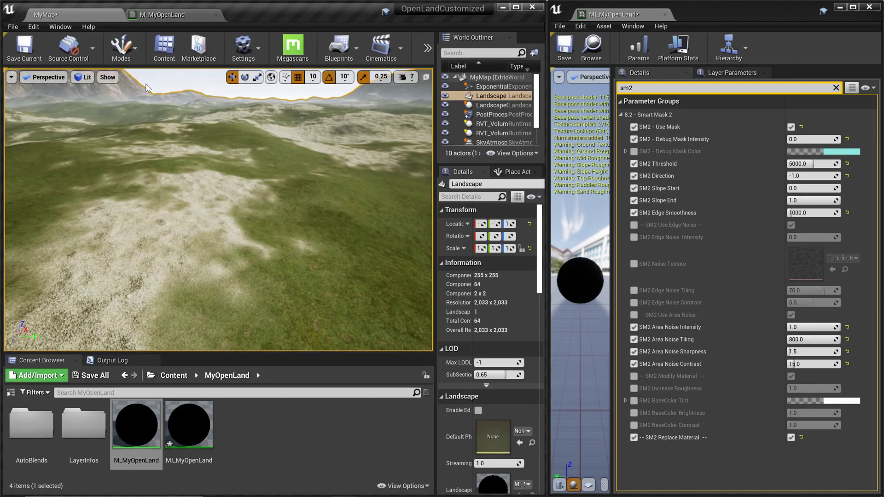